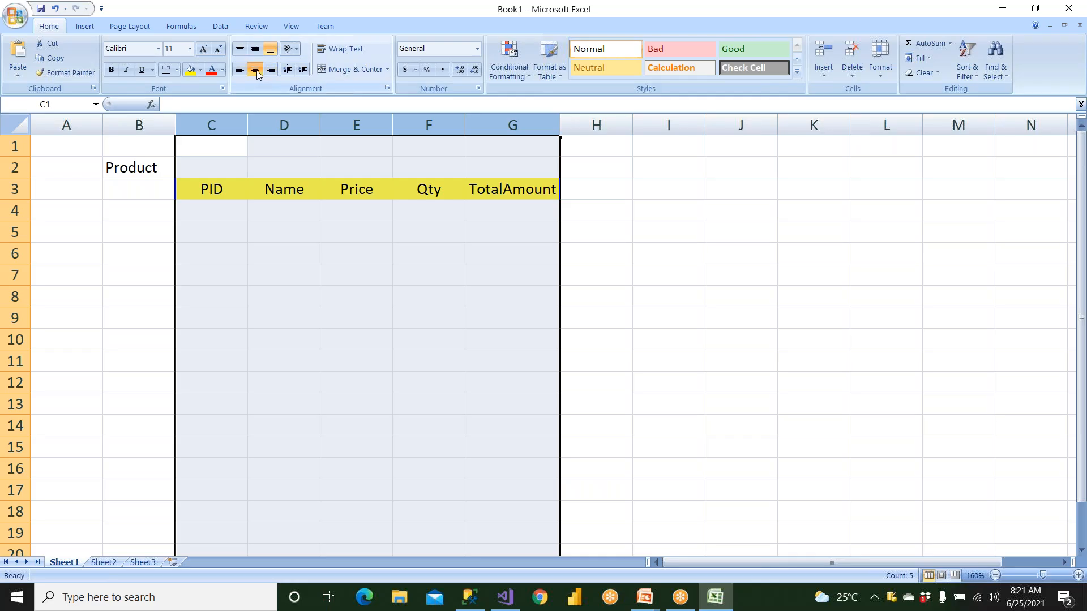
# - Centre-align columns C to G and fill row 4 with PID 1, Name Pen, Price 10 and Qty 1000
pyautogui.click(255, 68)
pyautogui.click(222, 213)
pyautogui.press('Right')
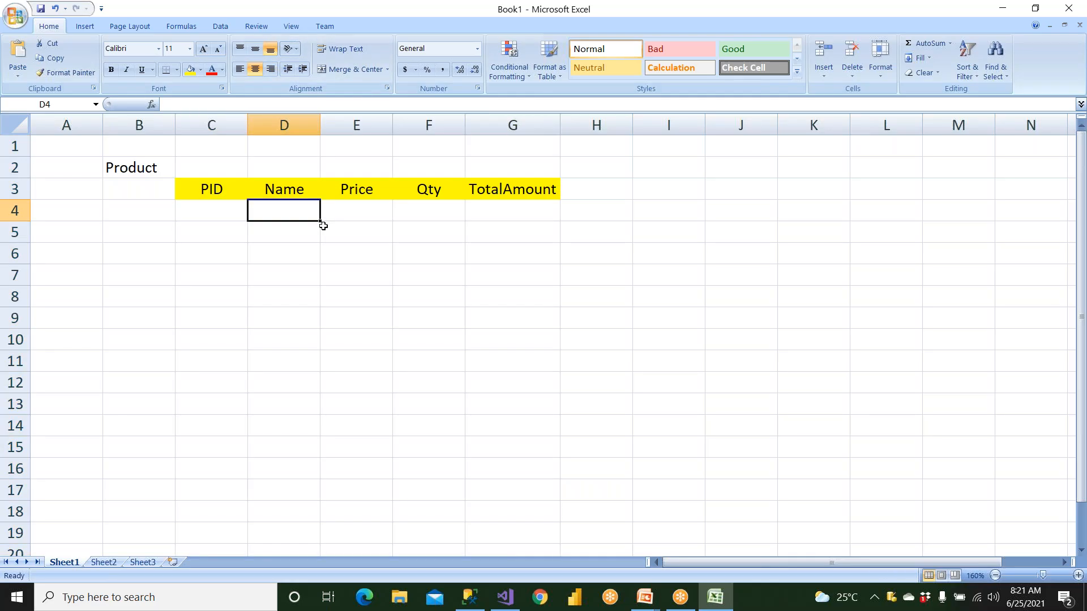
pyautogui.press('Left')
pyautogui.write('1')
pyautogui.press('Right')
pyautogui.write('Pen')
pyautogui.press('Right')
pyautogui.write('10')
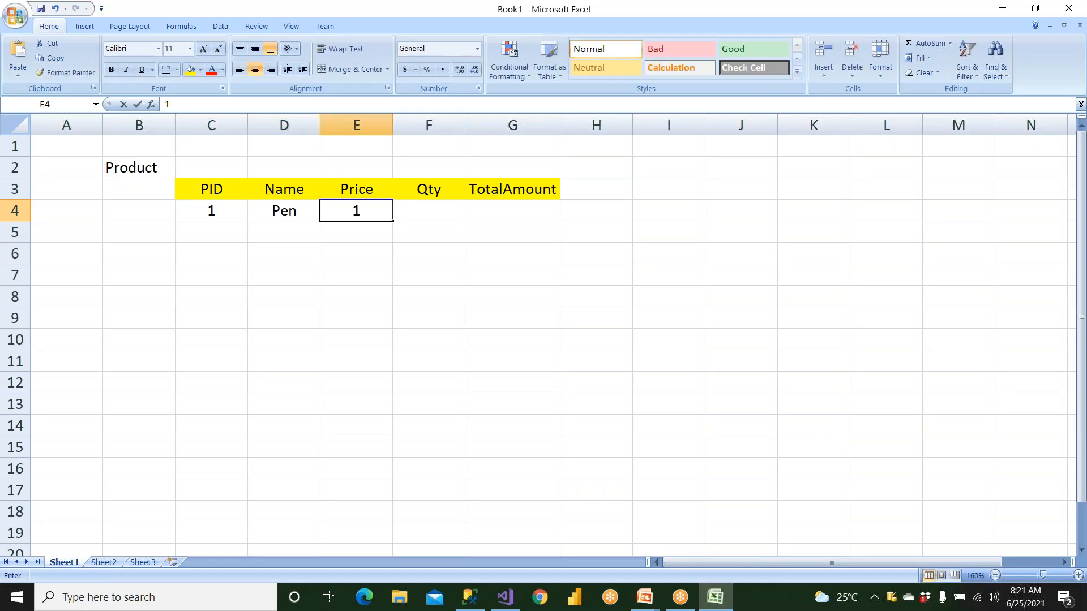
pyautogui.press('Right')
pyautogui.write('1000')
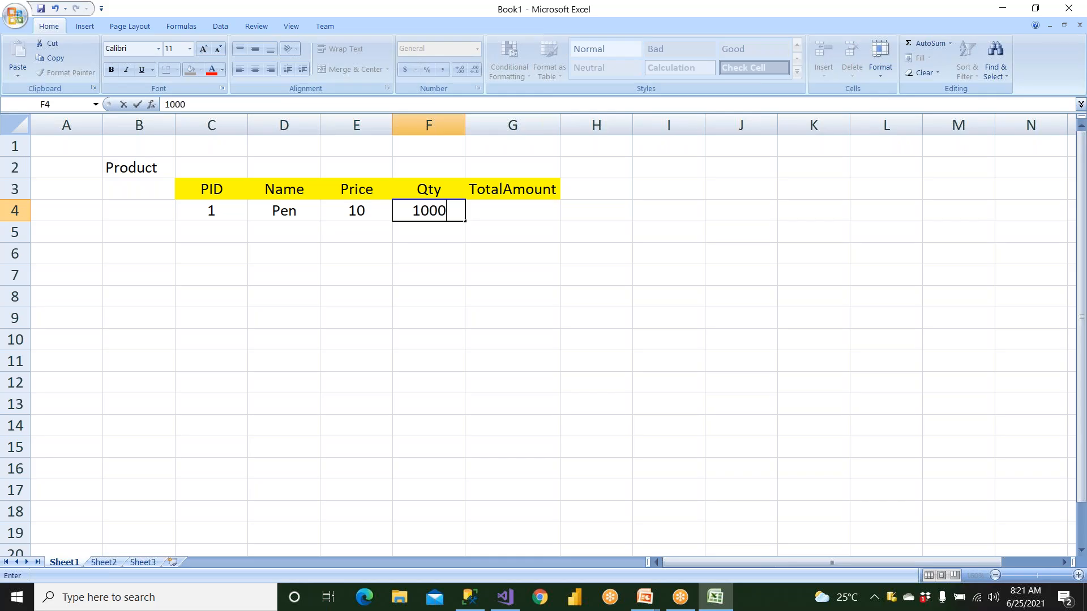
# - Enter the formula =E4*F4 in the TotalAmount cell G4 to multiply Price by Qty
pyautogui.press('Right')
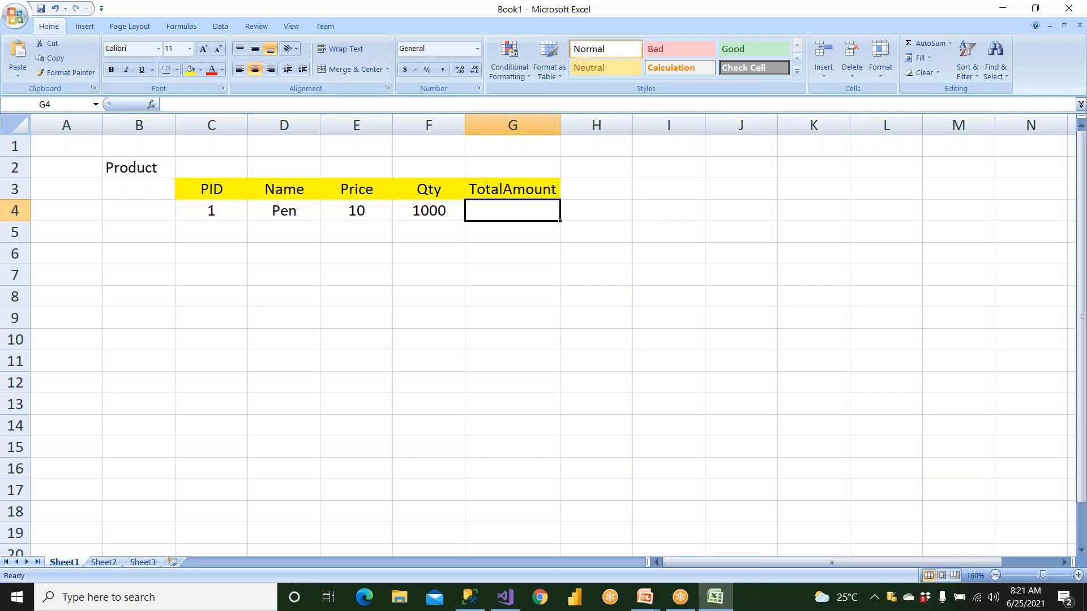
pyautogui.write('=')
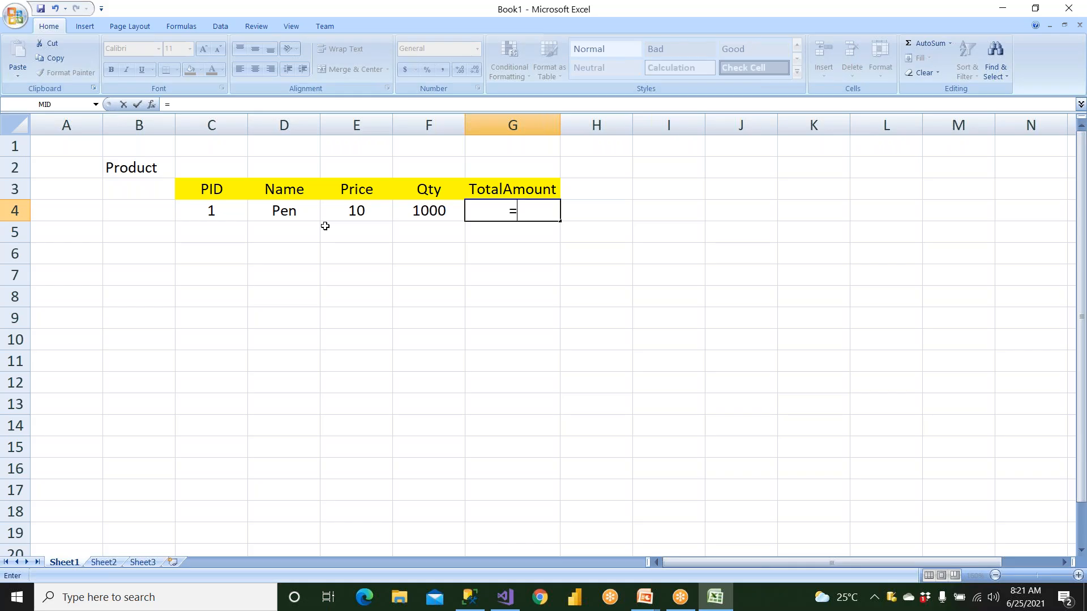
pyautogui.click(340, 212)
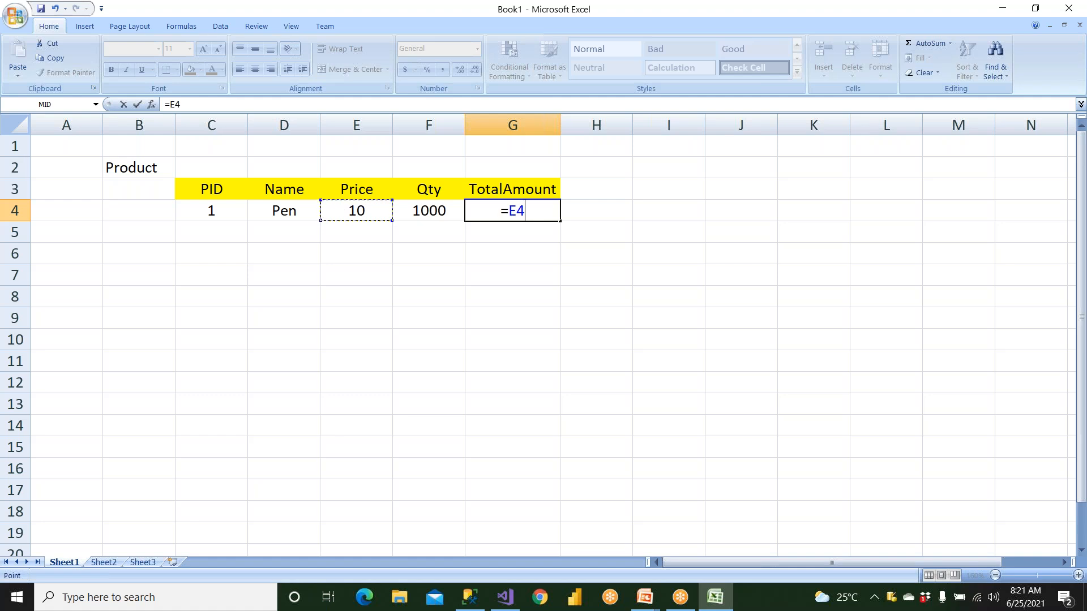
pyautogui.write('*')
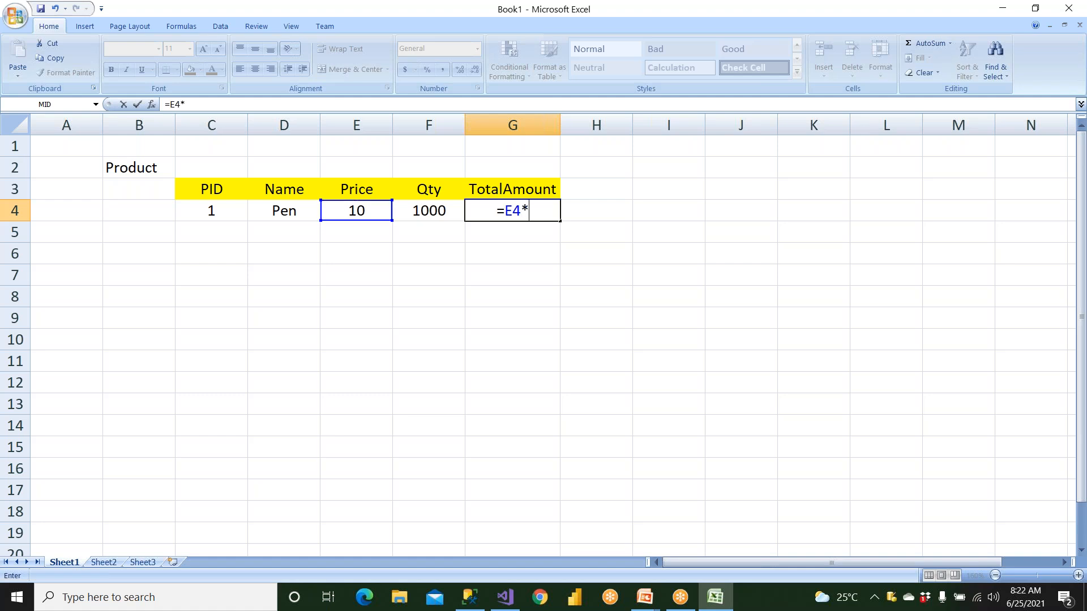
pyautogui.click(417, 211)
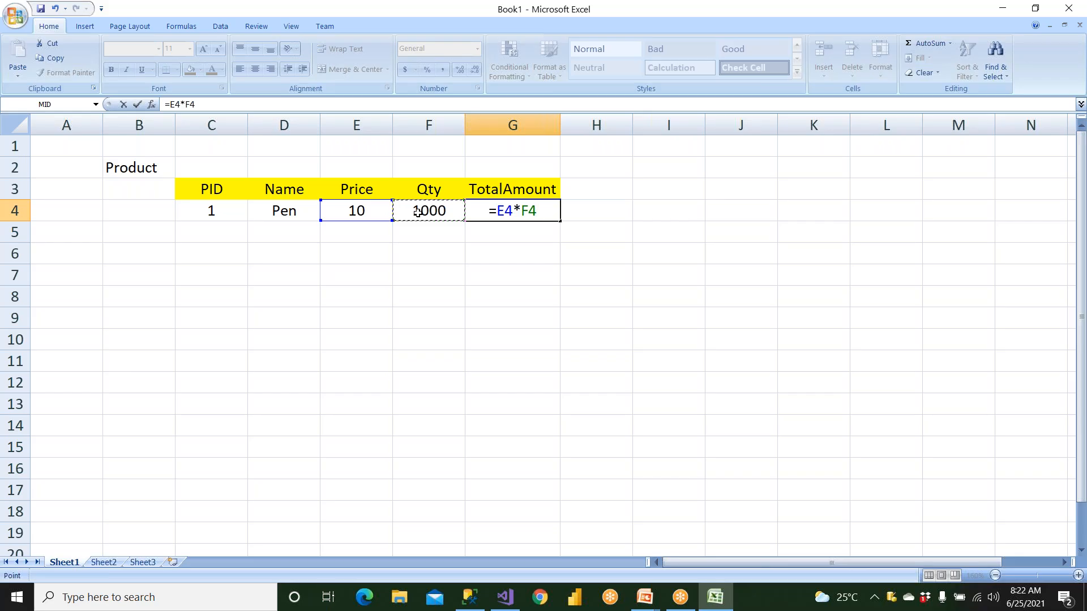
pyautogui.press('Return')
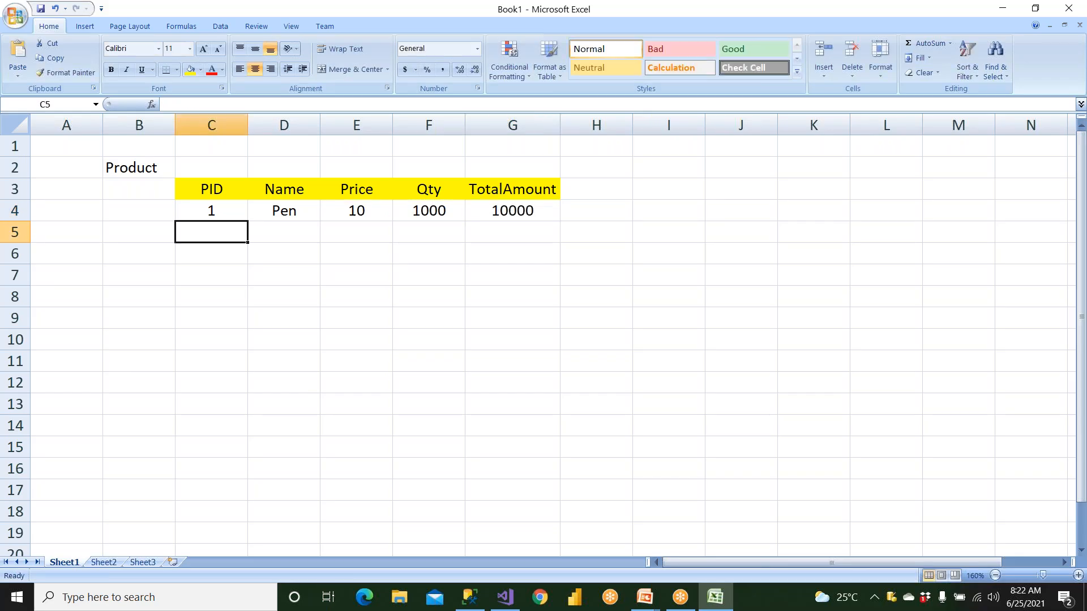
# - Set the Pen's Price in E4 to 12 and check the TotalAmount formula cell G4
pyautogui.click(363, 217)
pyautogui.click(411, 216)
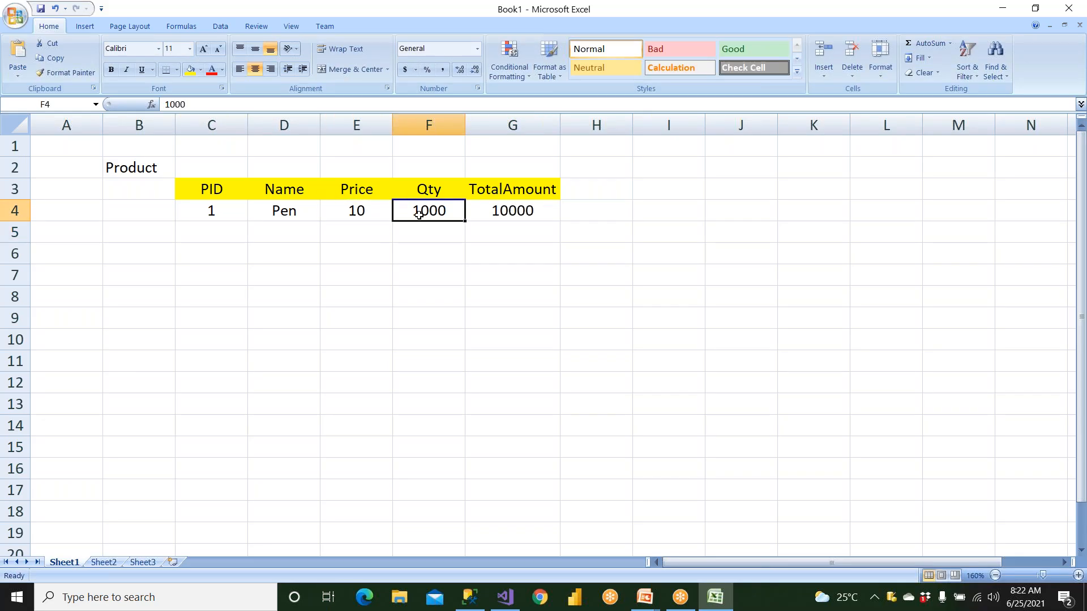
pyautogui.click(490, 211)
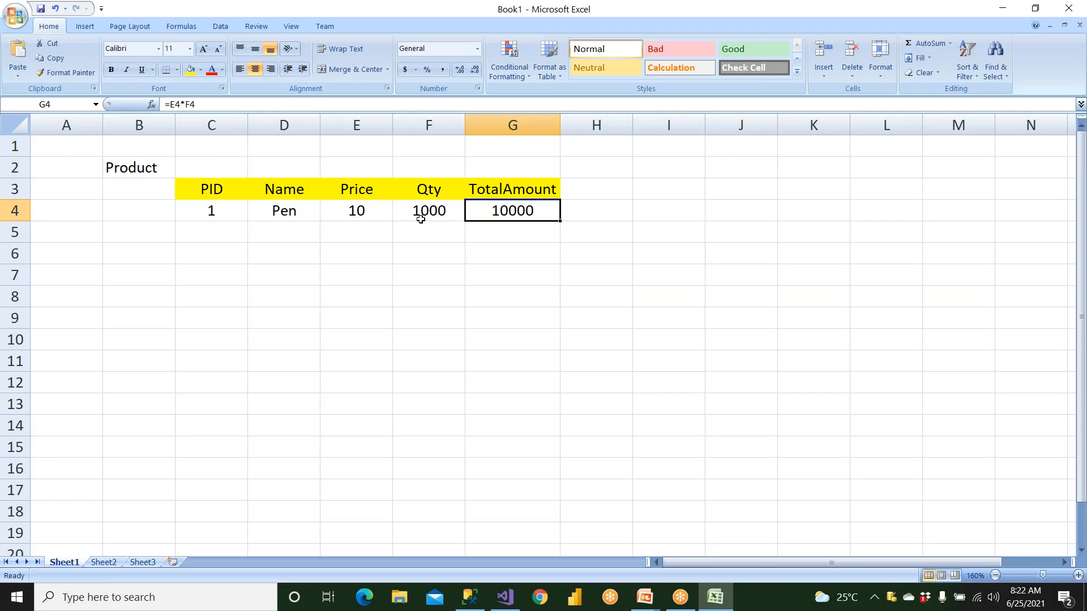
pyautogui.click(381, 216)
pyautogui.write('12')
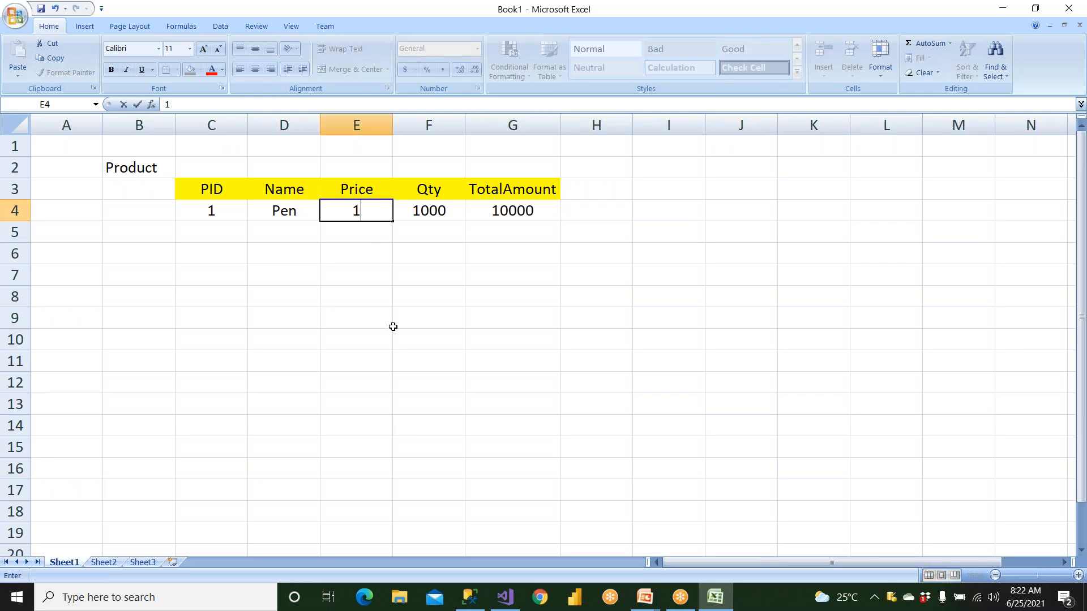
pyautogui.press('Return')
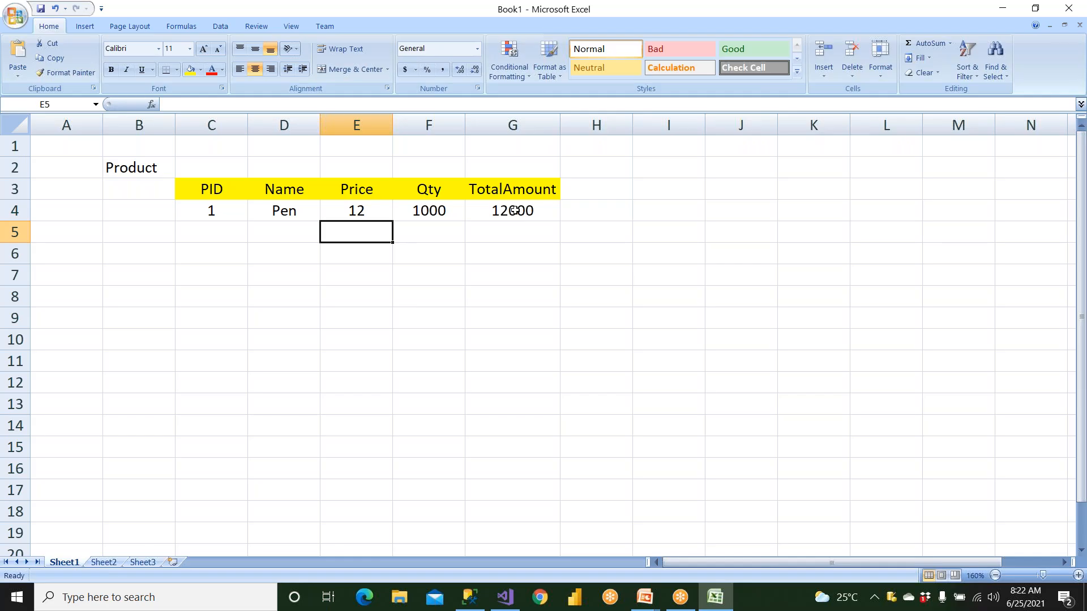
pyautogui.press('Up')
pyautogui.press('Right')
pyautogui.press('Right')
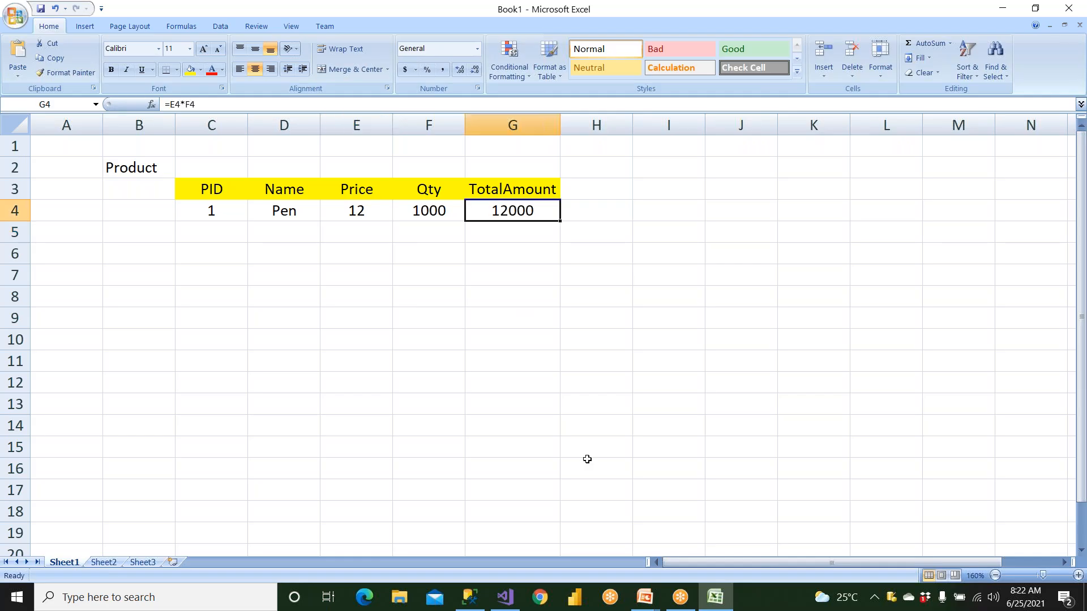
# - Switch to the PowerPoint slide "Need for Calculations" to review it and return to the Excel worksheet
pyautogui.click(645, 597)
pyautogui.click(719, 542)
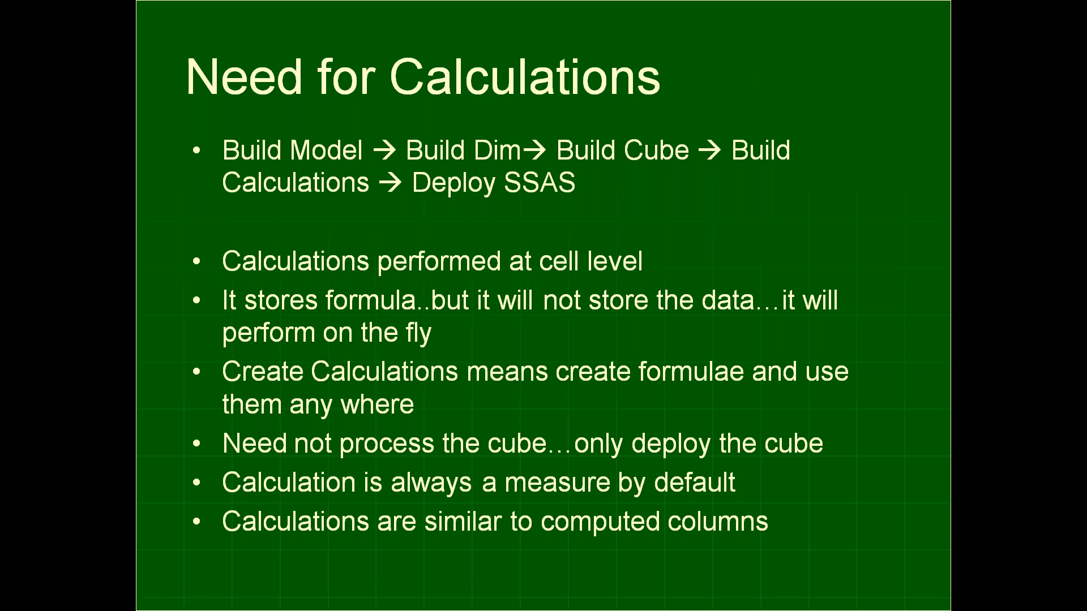
pyautogui.hotkey('alt', 'Tab')
pyautogui.click(451, 314)
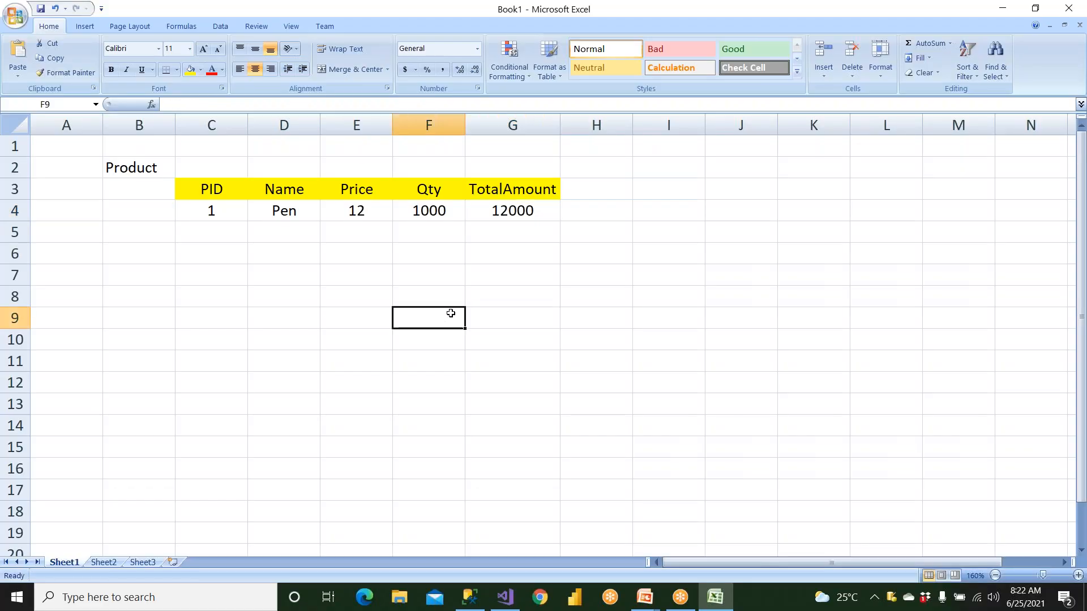
# - Delete the TotalAmount formula in G4 and enter the fixed value 12000 in its place
pyautogui.click(532, 215)
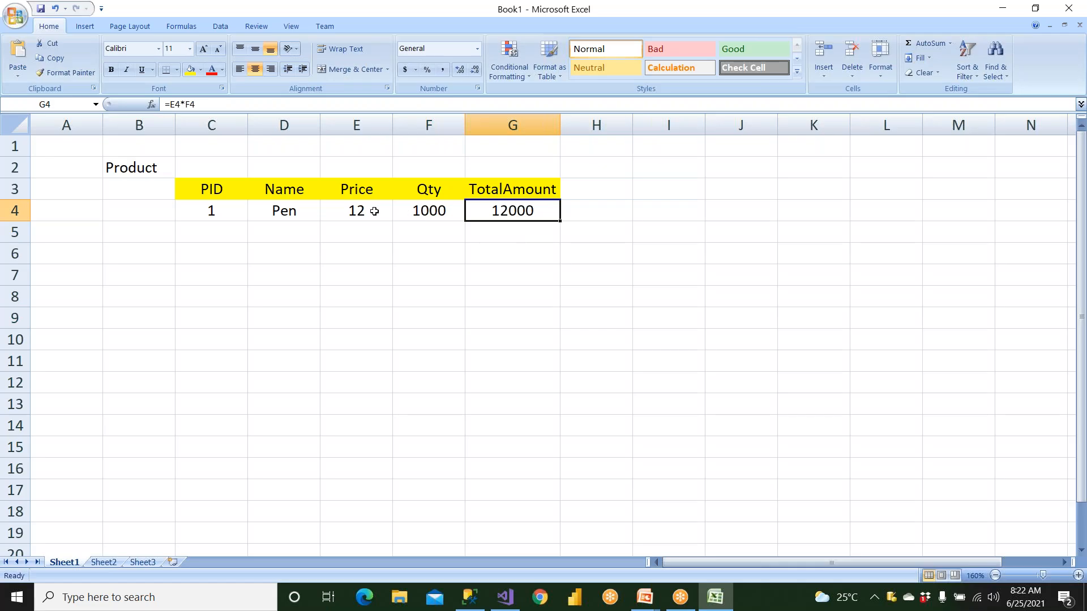
pyautogui.click(361, 192)
pyautogui.click(413, 189)
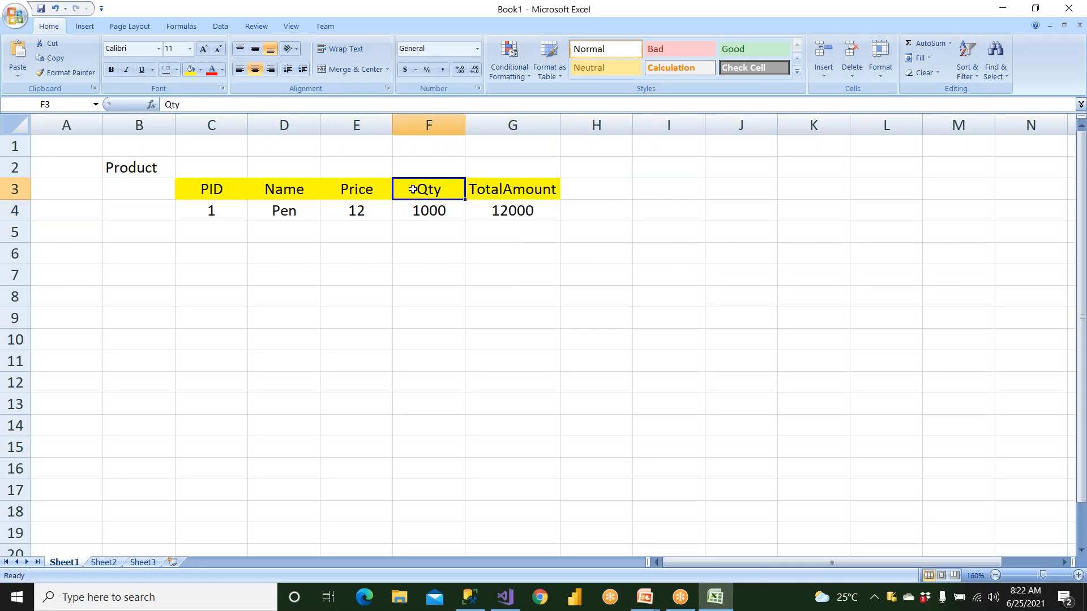
pyautogui.click(493, 210)
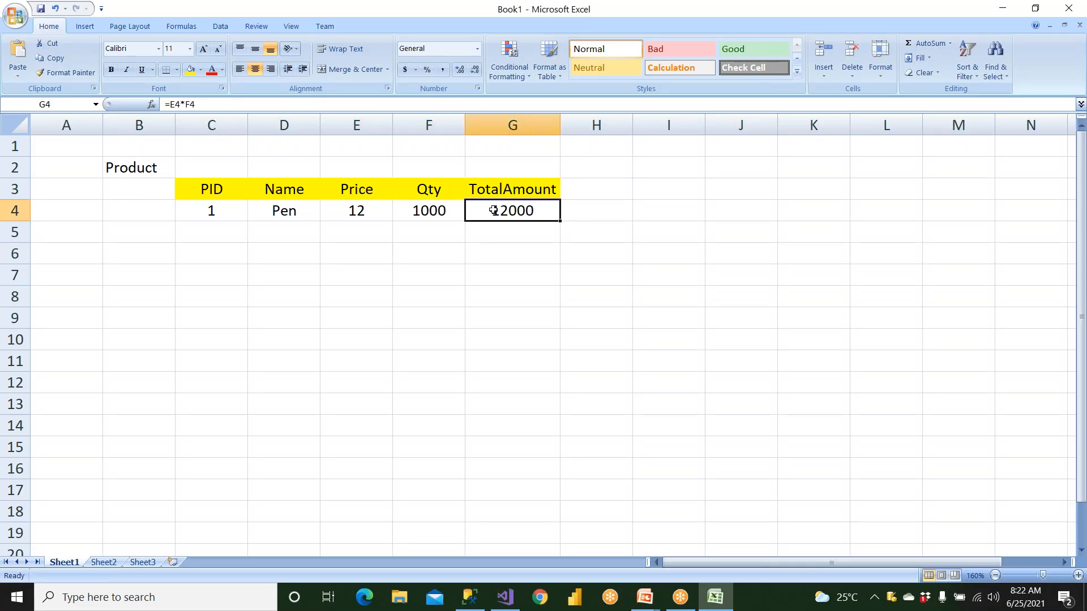
pyautogui.press('Delete')
pyautogui.click(488, 266)
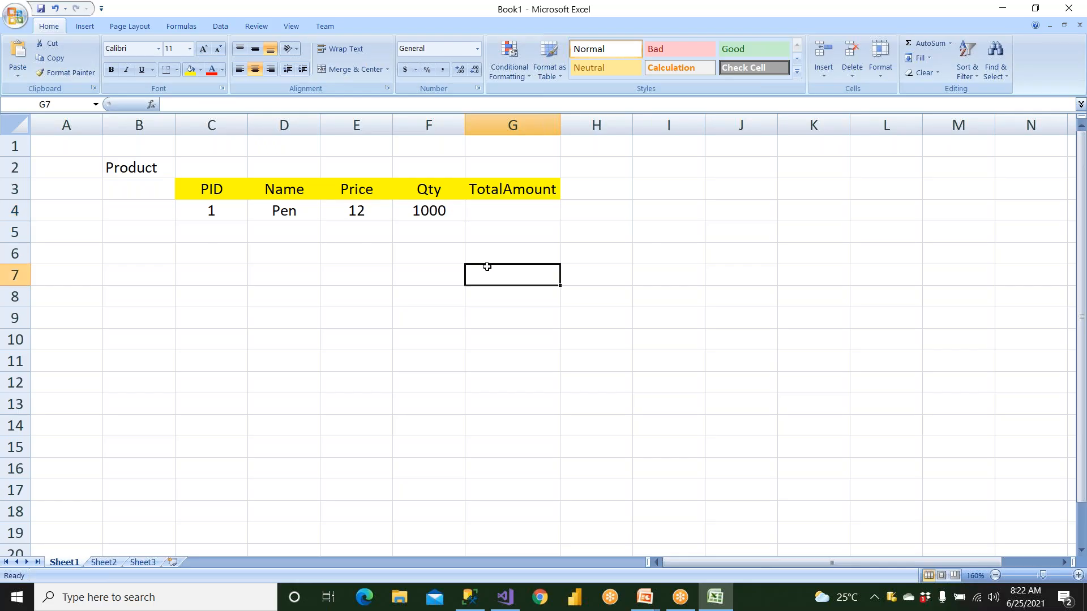
pyautogui.click(500, 209)
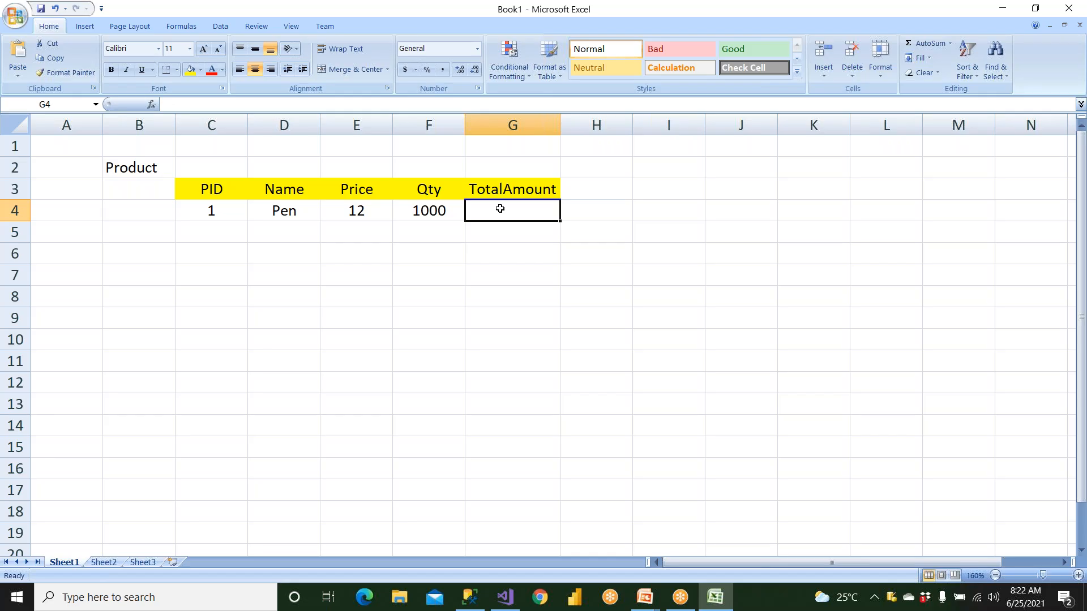
pyautogui.write('12000')
pyautogui.click(537, 282)
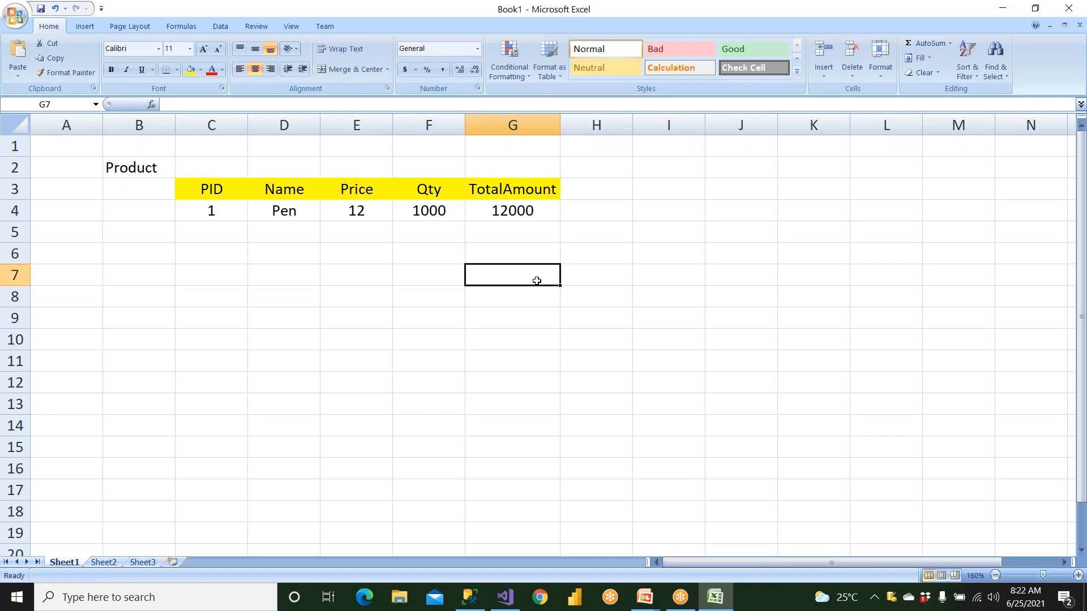
# - Set the Pen's Price in E4 to 15 and compare it with the fixed TotalAmount in G4
pyautogui.click(348, 212)
pyautogui.write('15')
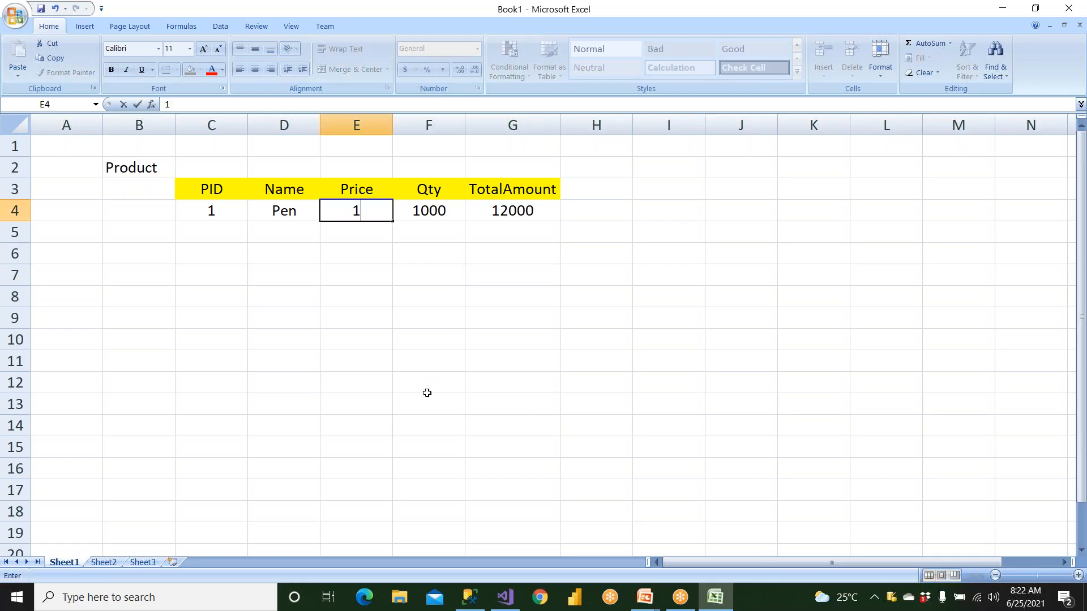
pyautogui.click(491, 467)
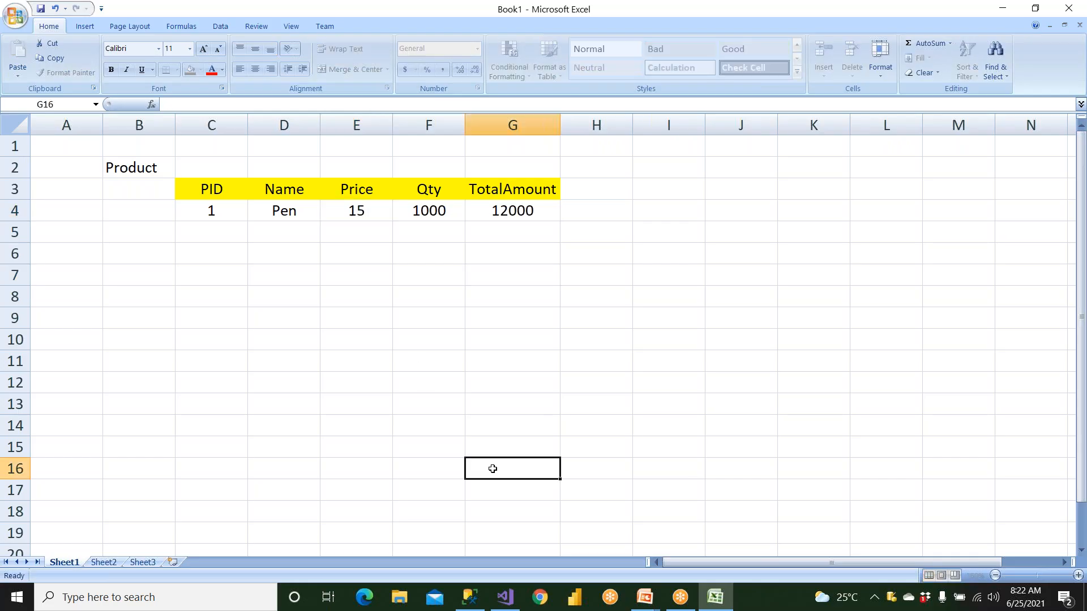
pyautogui.click(509, 212)
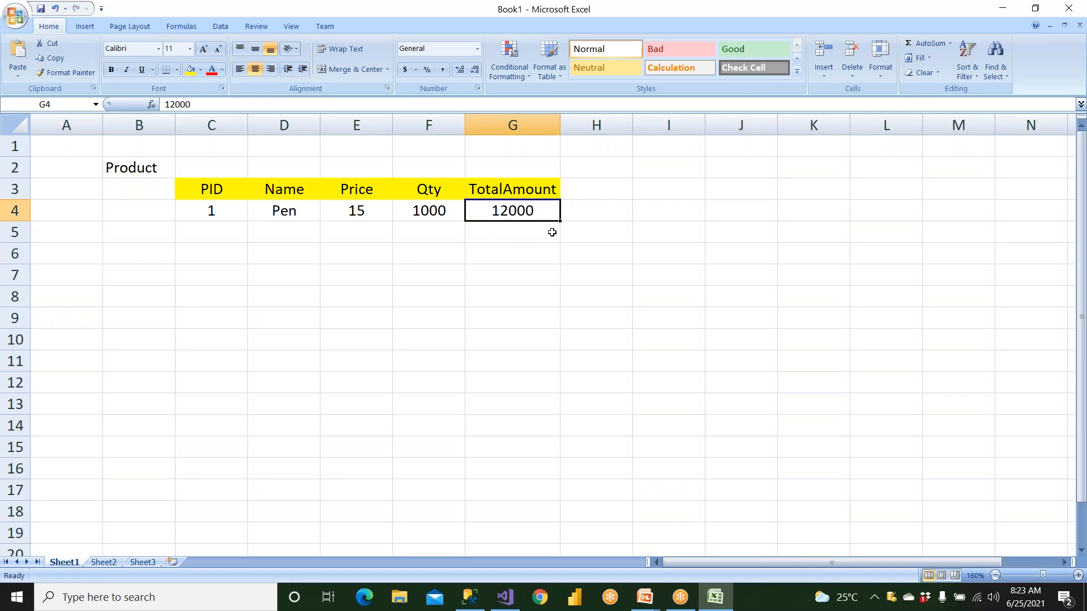
pyautogui.click(374, 215)
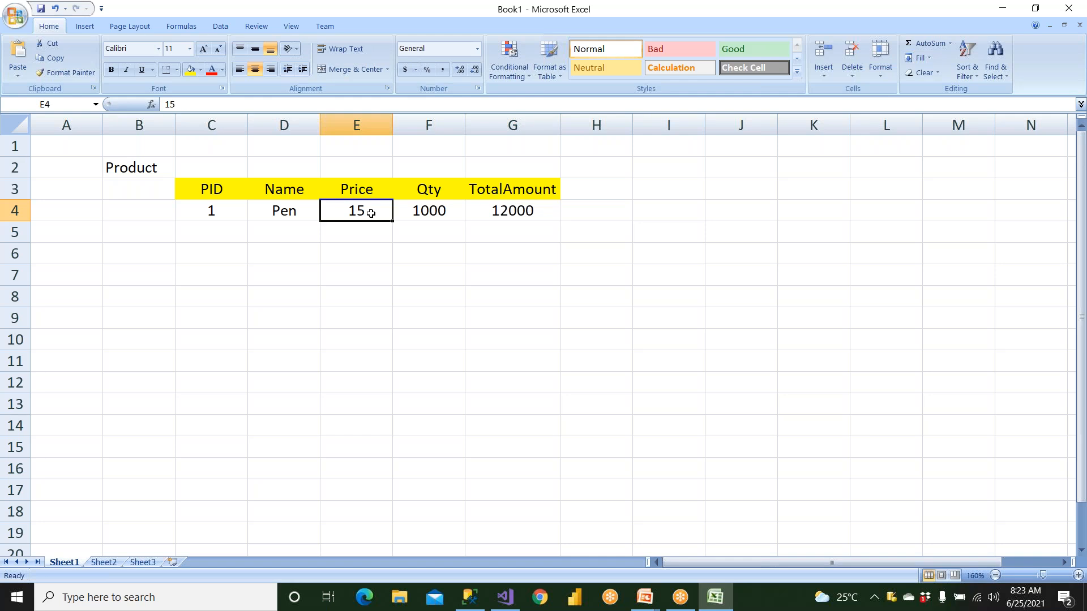
# - Replace the fixed value in TotalAmount cell G4 with the formula =E4*F4
pyautogui.click(501, 212)
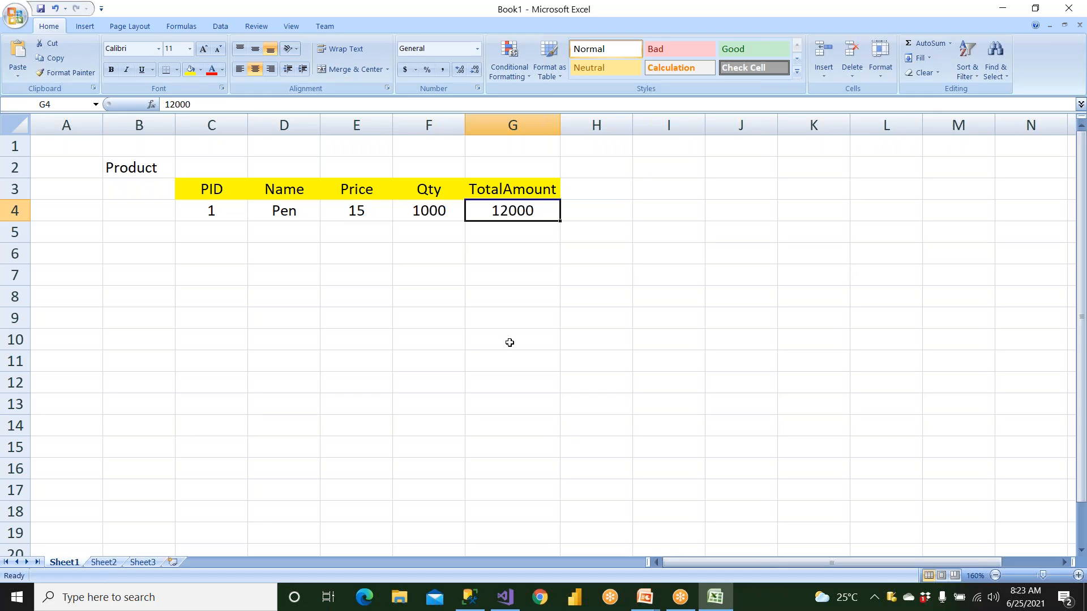
pyautogui.write('=')
pyautogui.click(377, 216)
pyautogui.write('*')
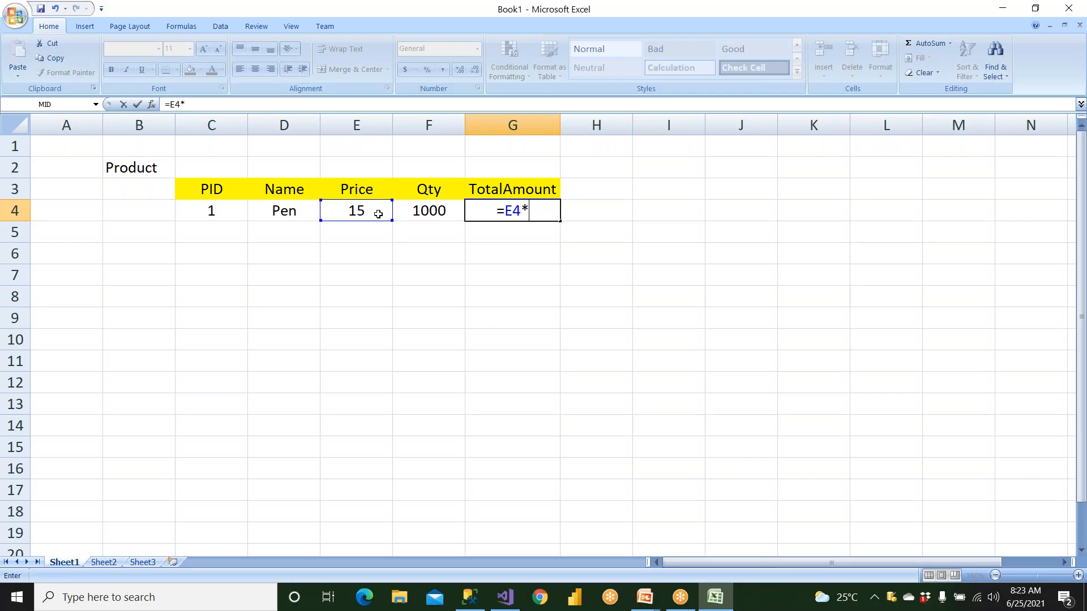
pyautogui.click(415, 213)
pyautogui.press('Return')
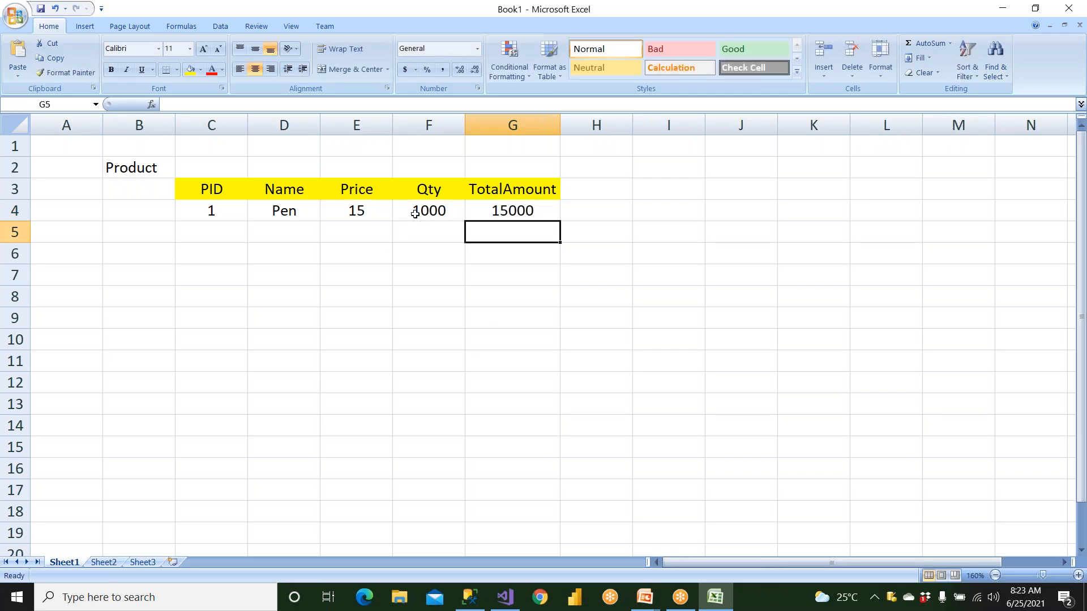
# - Inspect the formula stored in TotalAmount cell G4 and leave the cell without saving any edit
pyautogui.click(531, 205)
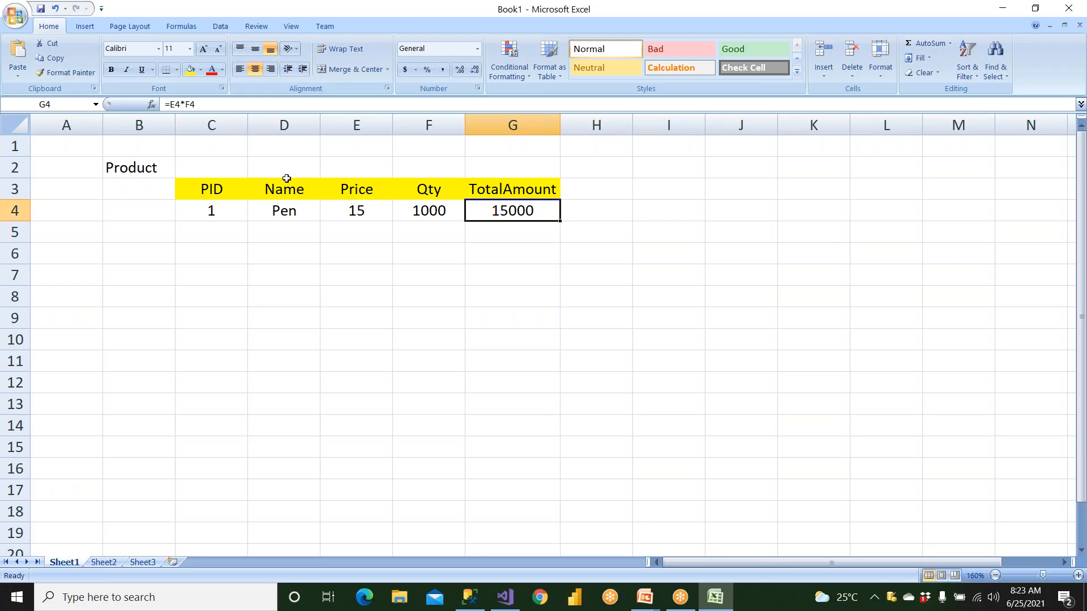
pyautogui.click(186, 111)
pyautogui.moveTo(196, 104); pyautogui.dragTo(133, 101)
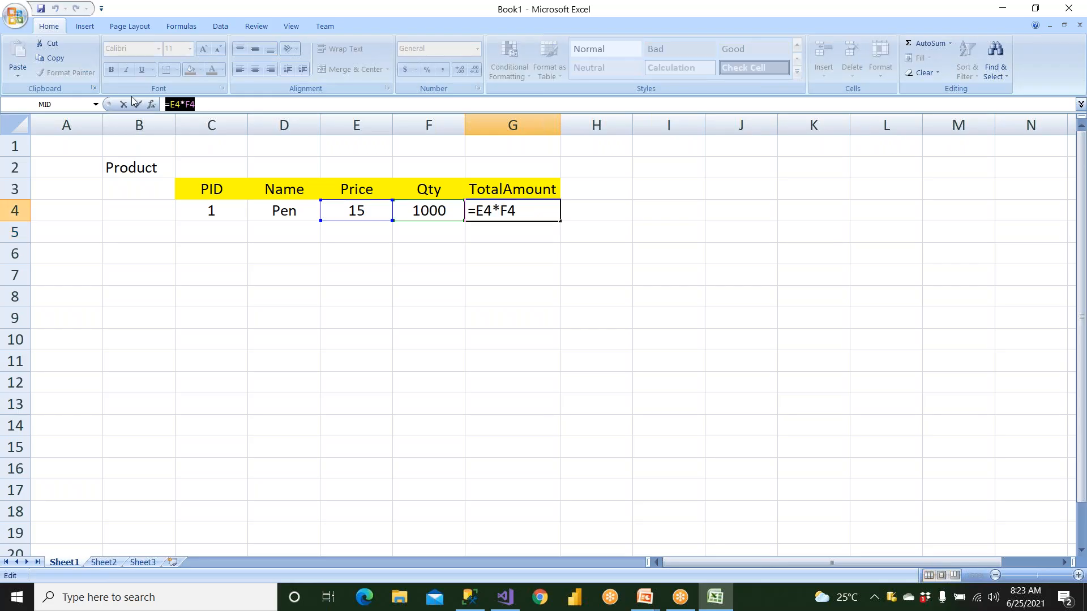
pyautogui.click(417, 335)
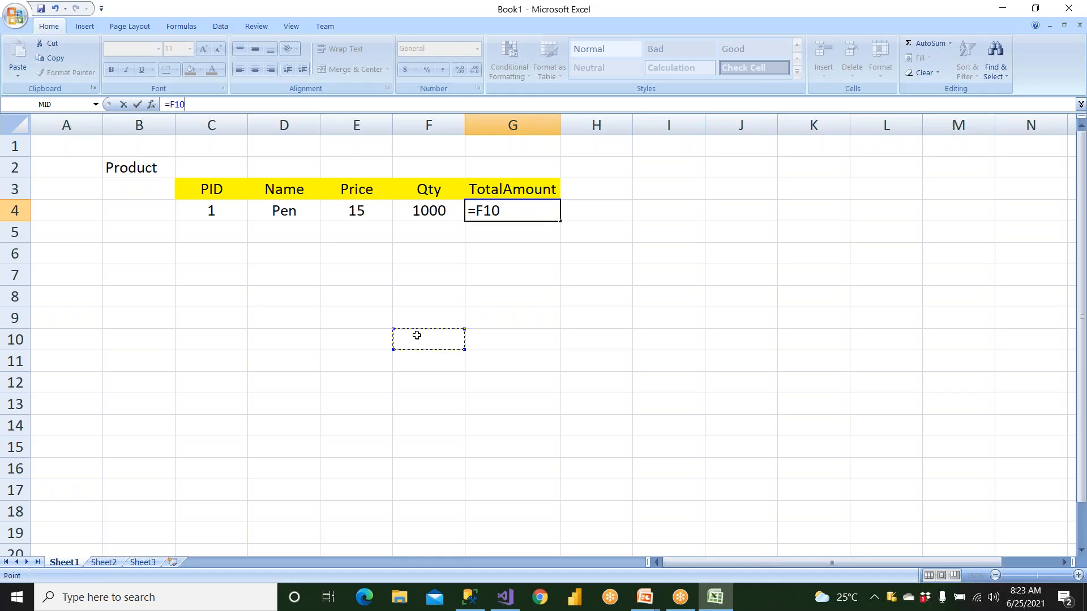
pyautogui.press('Escape')
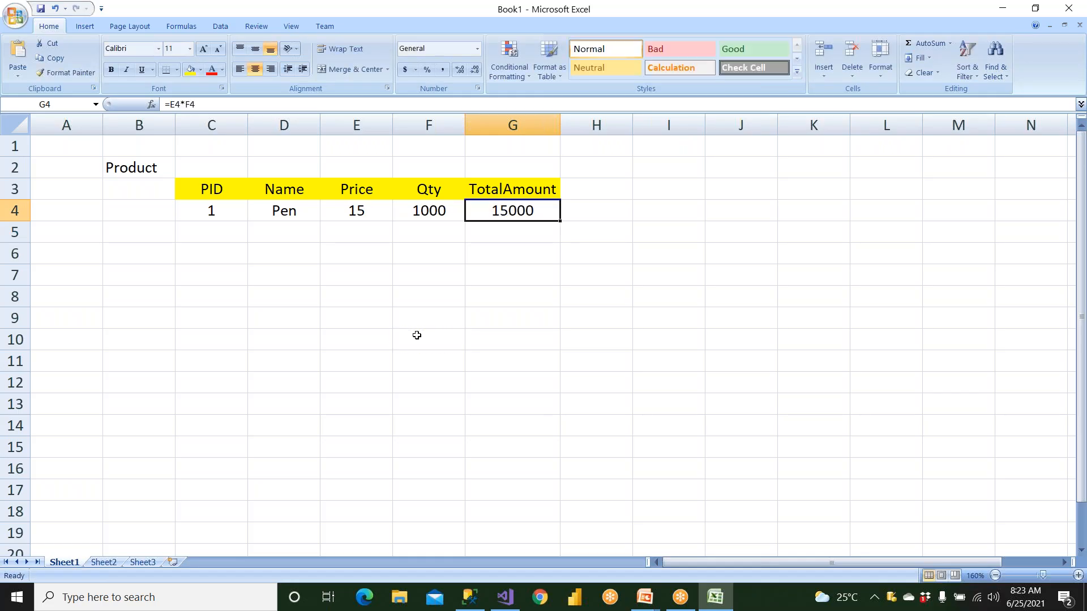
# - Set the Pen's Price in E4 to 12
pyautogui.click(358, 209)
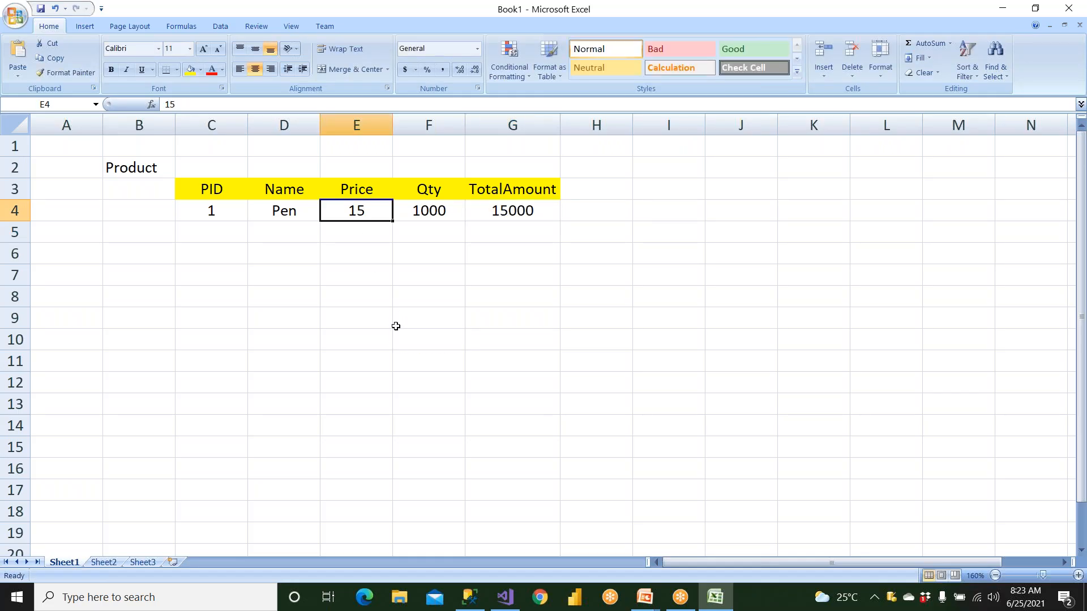
pyautogui.write('12')
pyautogui.press('Return')
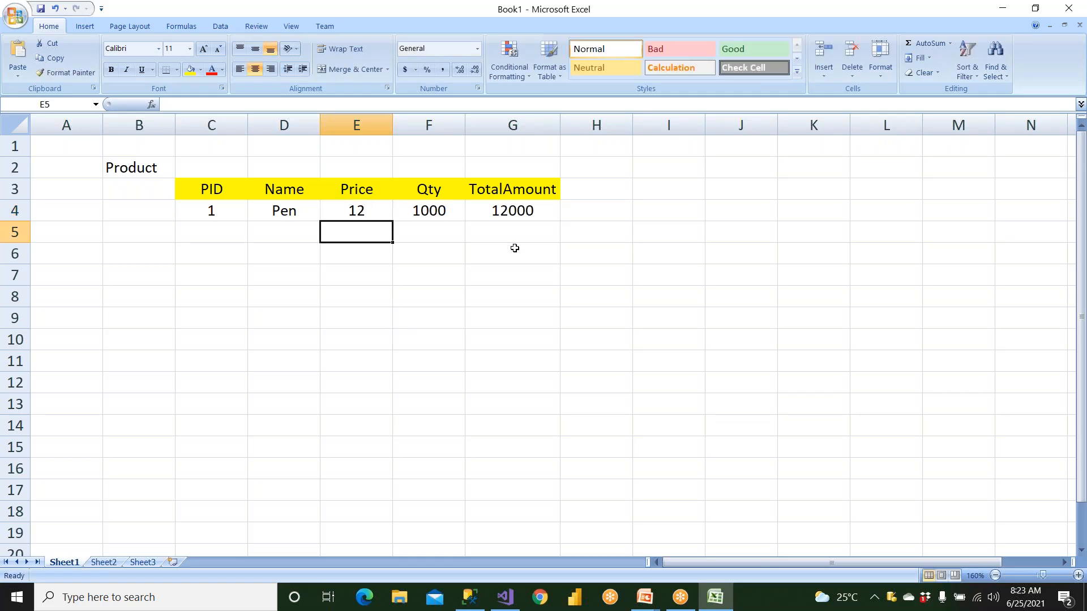
# - Set the Pen's Qty in F4 to 1200
pyautogui.click(525, 211)
pyautogui.click(444, 213)
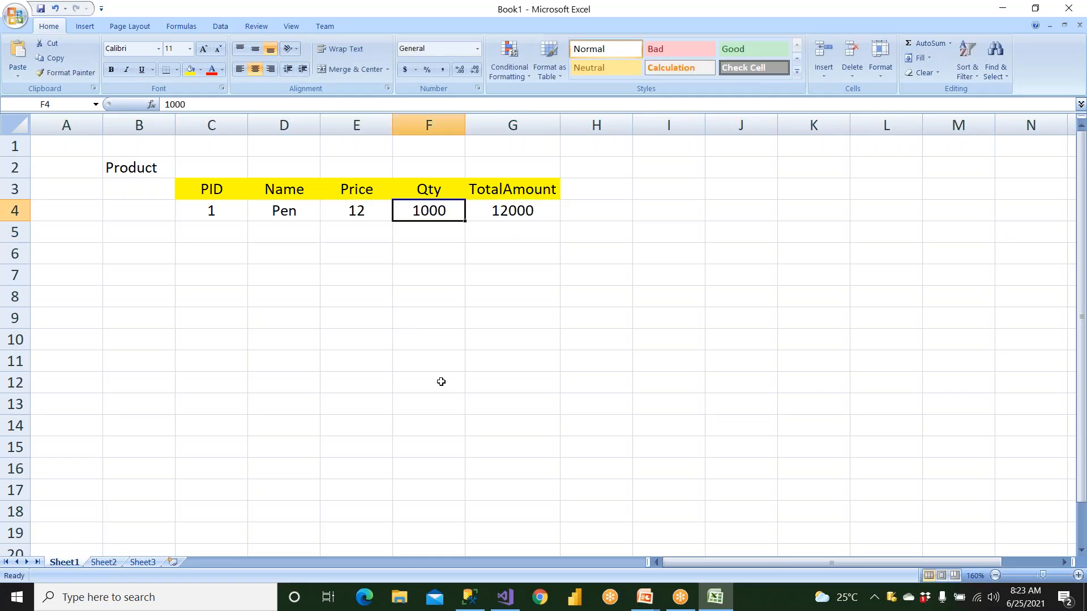
pyautogui.write('1200')
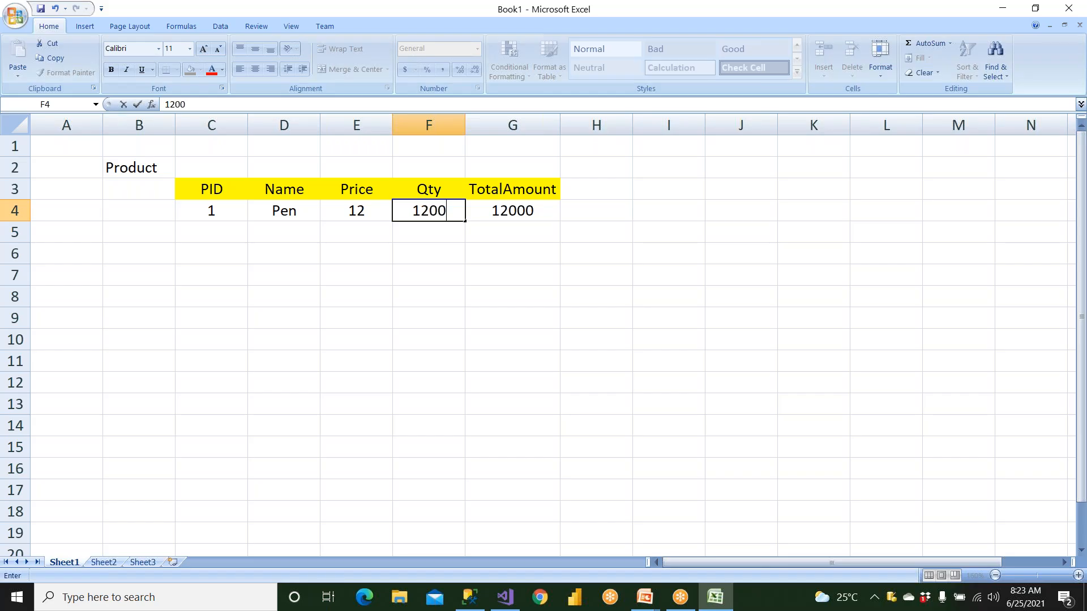
pyautogui.press('Return')
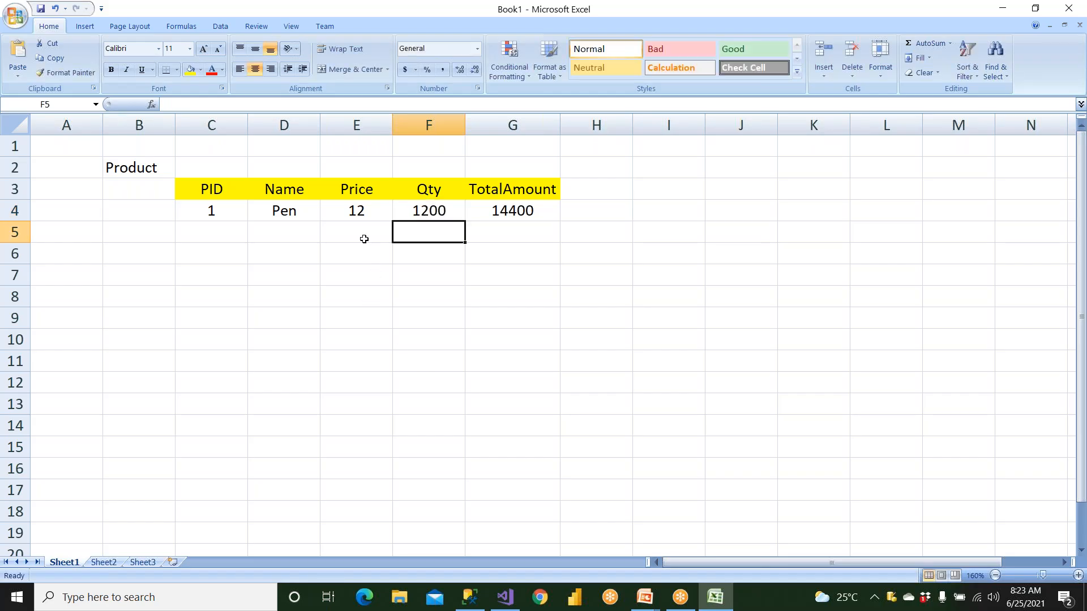
# - Set the Pen's Price in E4 to 7 and its Qty in F4 to 1270, then check the TotalAmount formula in G4
pyautogui.click(356, 211)
pyautogui.write('7')
pyautogui.click(356, 268)
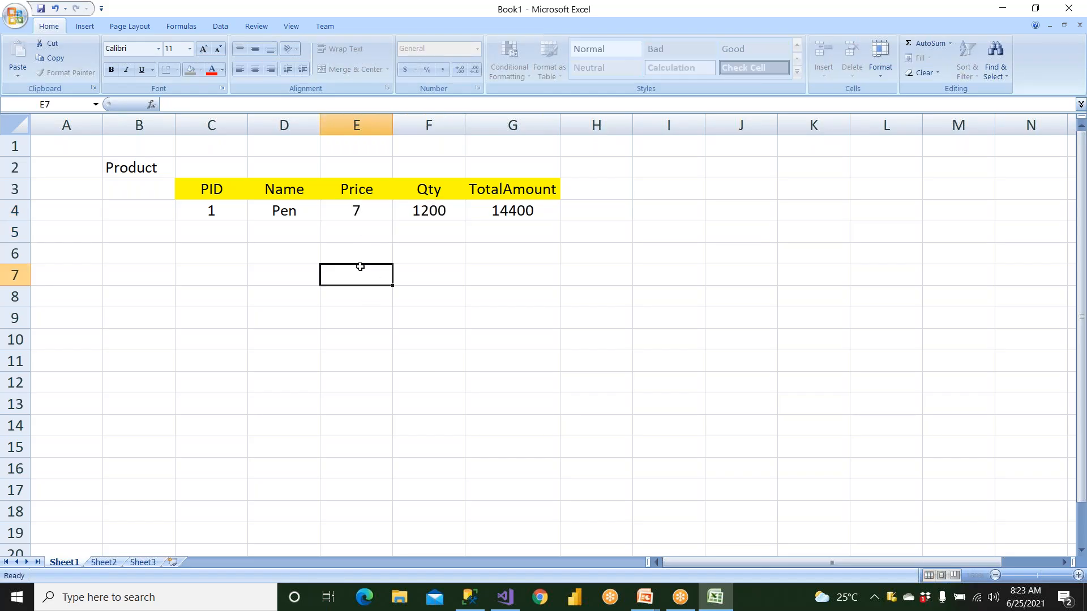
pyautogui.click(423, 214)
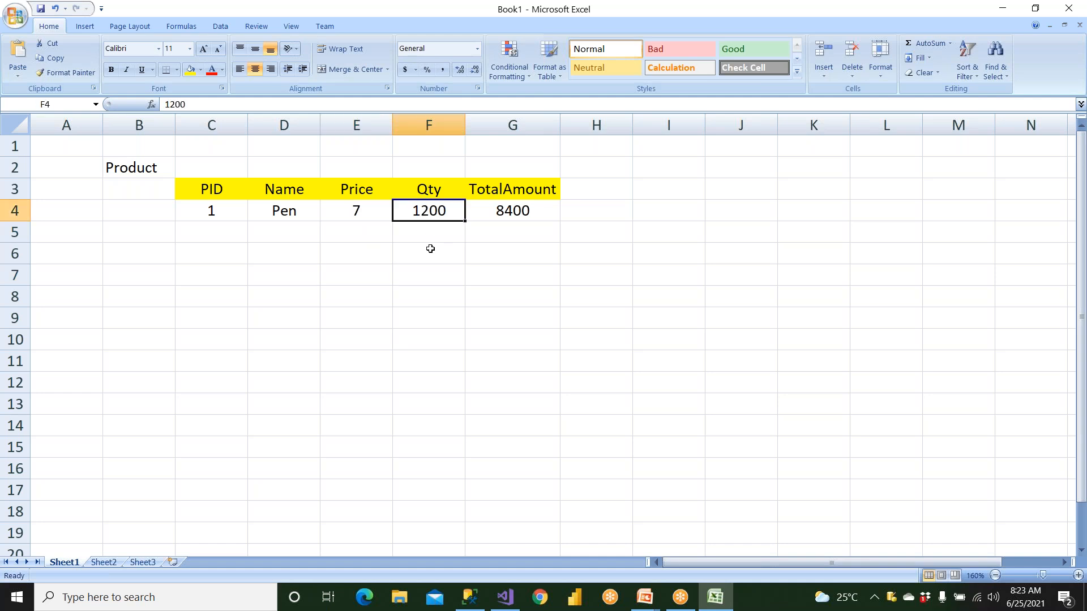
pyautogui.write('127')
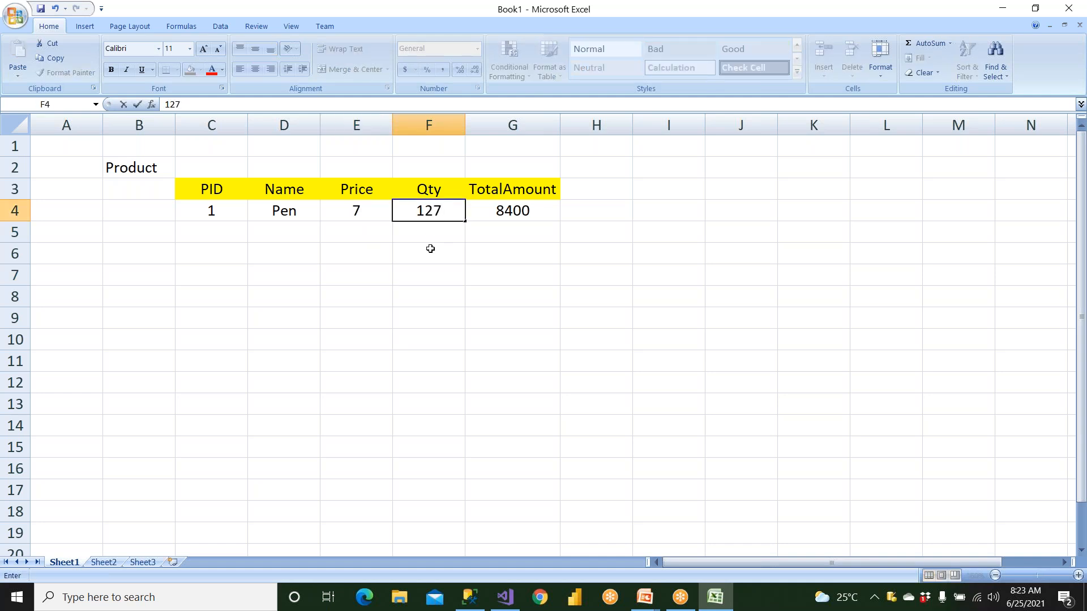
pyautogui.write('0')
pyautogui.press('Return')
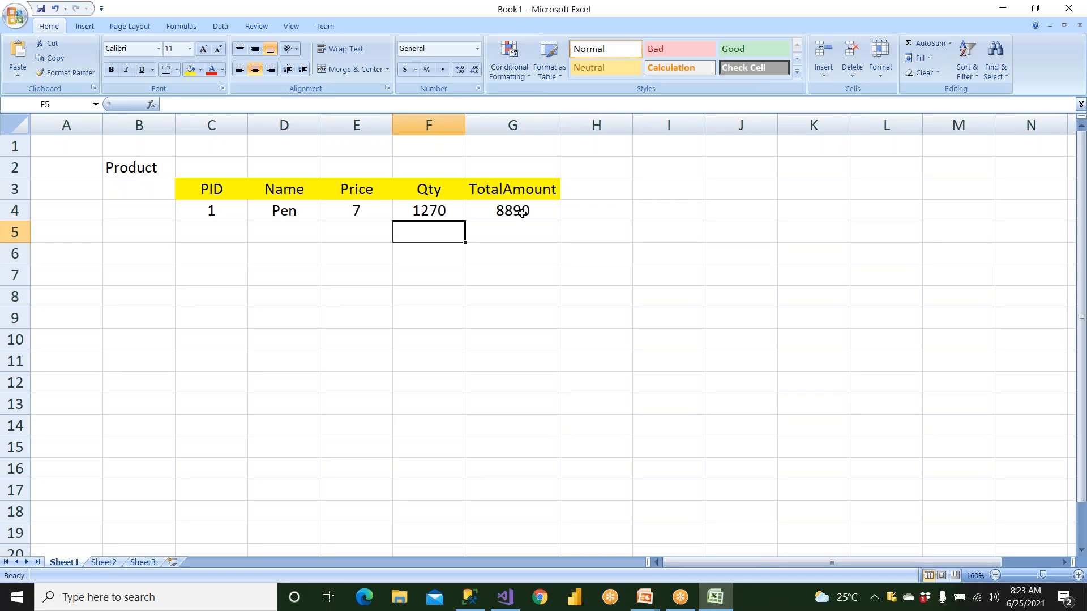
pyautogui.click(521, 213)
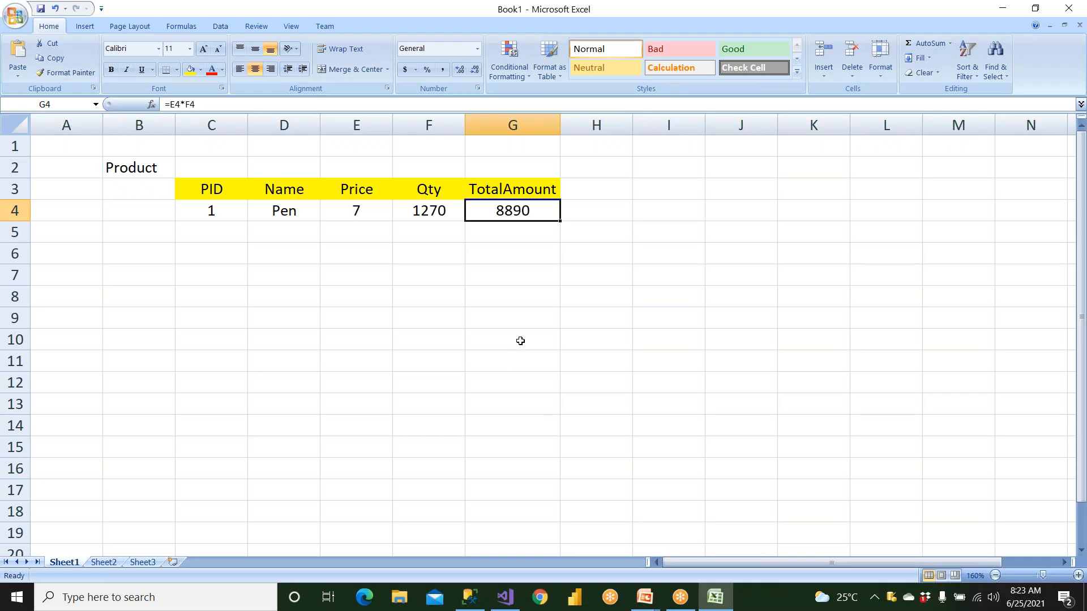
# - Enter the label Formula in G2, above the TotalAmount header
pyautogui.click(506, 170)
pyautogui.write('Formua')
pyautogui.press('BackSpace')
pyautogui.write('ual')
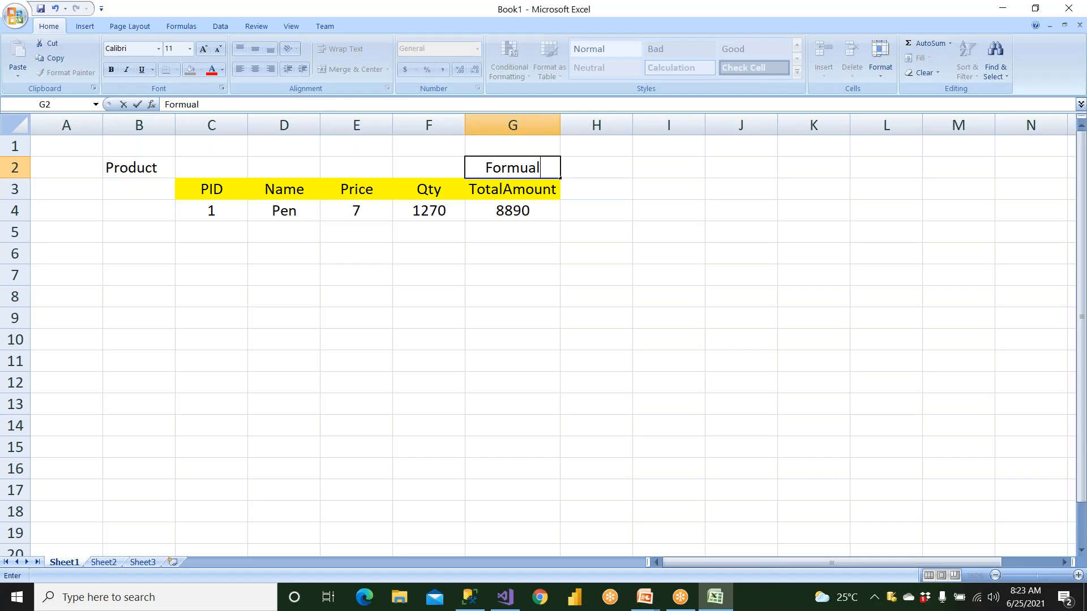
pyautogui.press('BackSpace')
pyautogui.press('BackSpace')
pyautogui.write('la')
# - Add a second product in row 5 with PID 2, Name Pencil, Price 4 and Qty 8780
pyautogui.click(220, 232)
pyautogui.write('2')
pyautogui.press('Tab')
pyautogui.write('Pe')
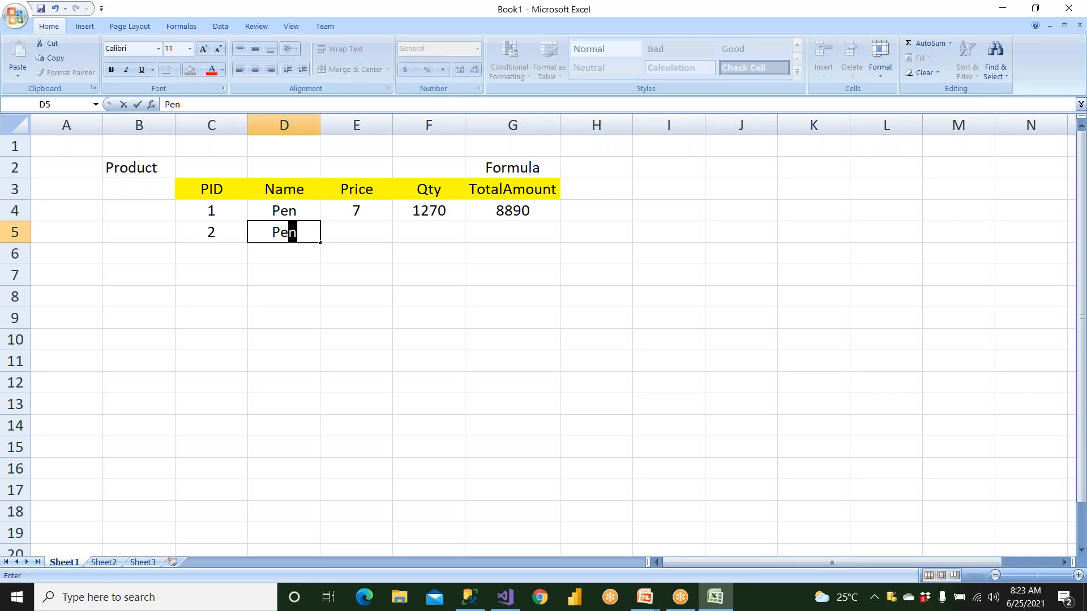
pyautogui.write('ncil')
pyautogui.press('Tab')
pyautogui.write('4')
pyautogui.press('Tab')
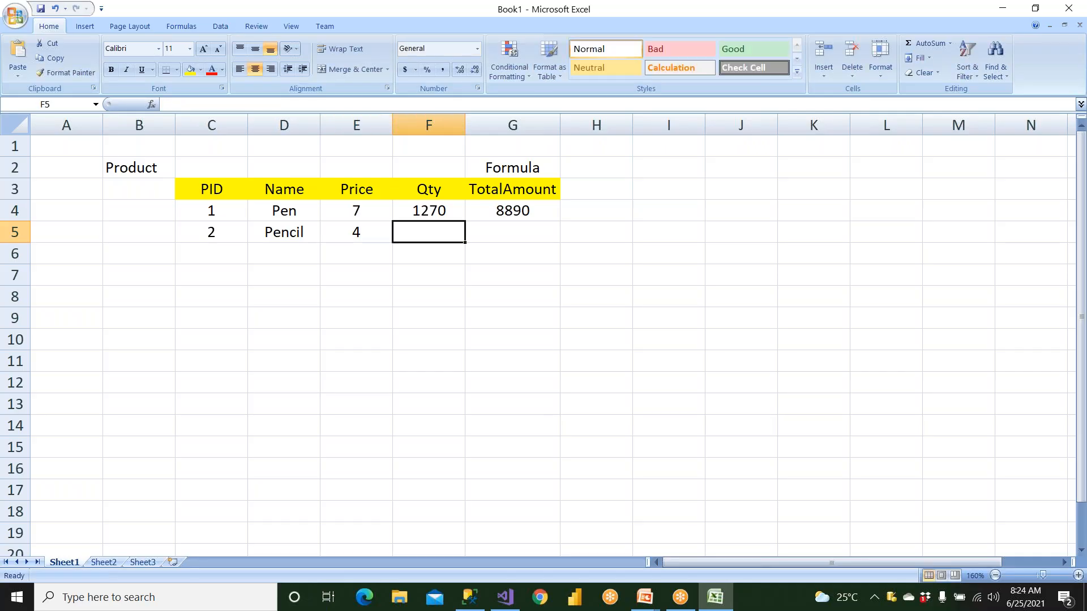
pyautogui.write('8780')
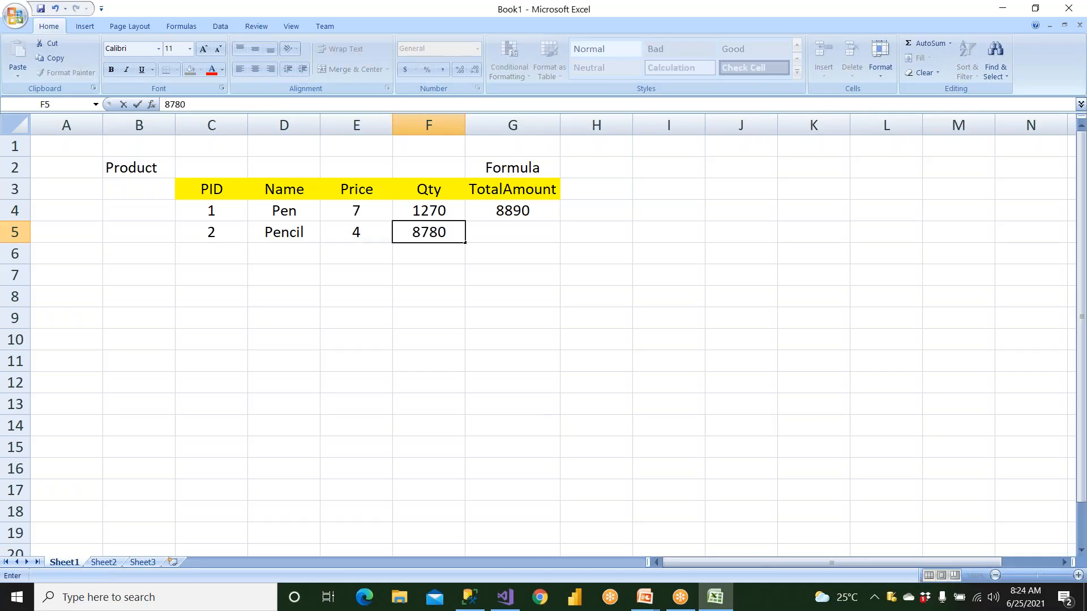
pyautogui.press('Tab')
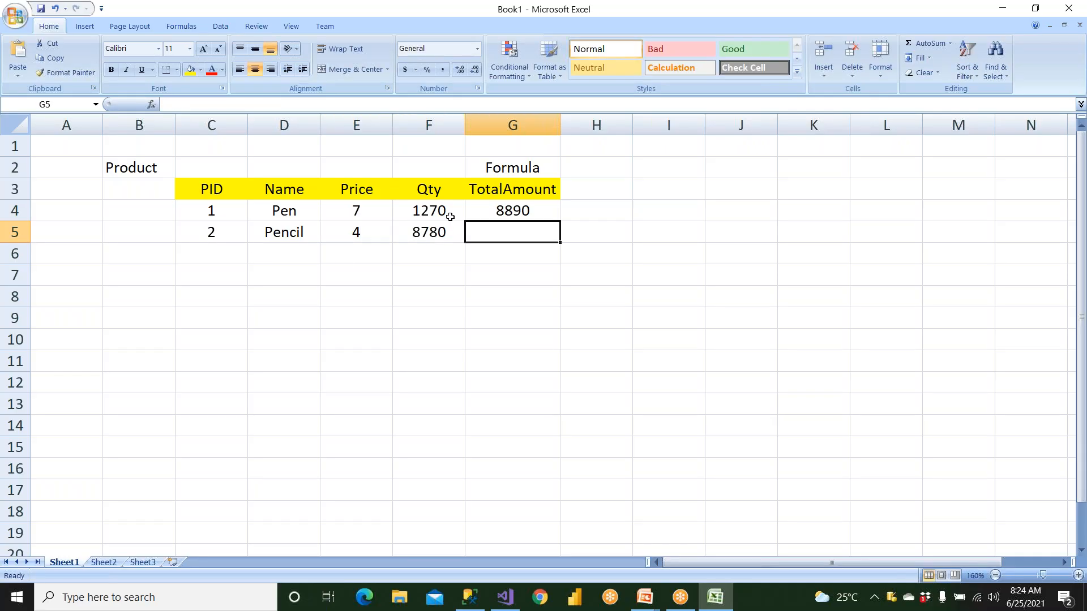
# - Fill the TotalAmount formula from G4 down to the Pencil row in G5
pyautogui.click(515, 209)
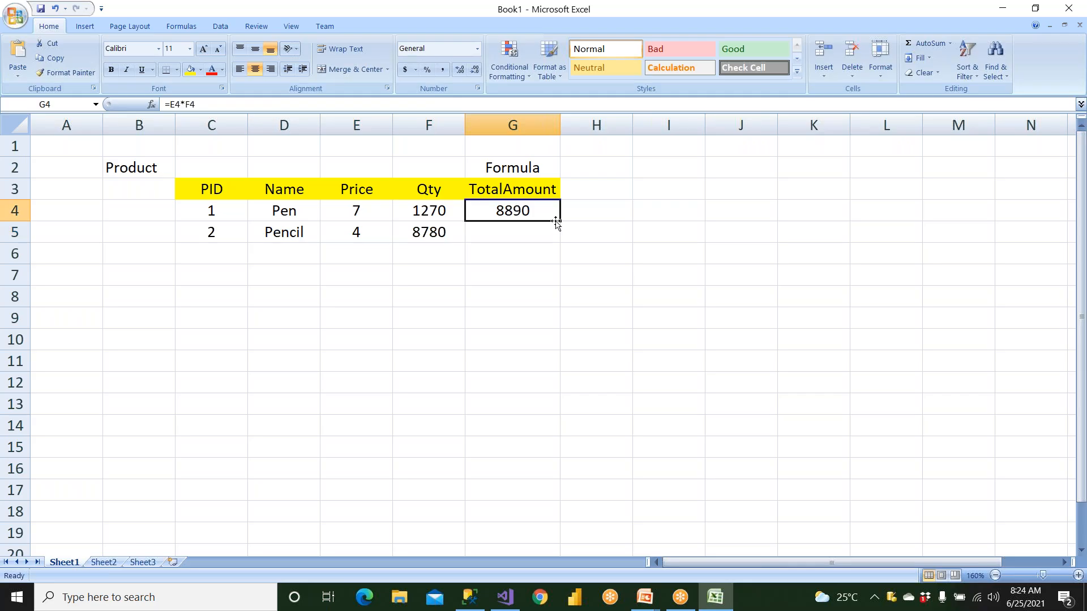
pyautogui.moveTo(559, 220); pyautogui.dragTo(563, 241)
pyautogui.click(516, 270)
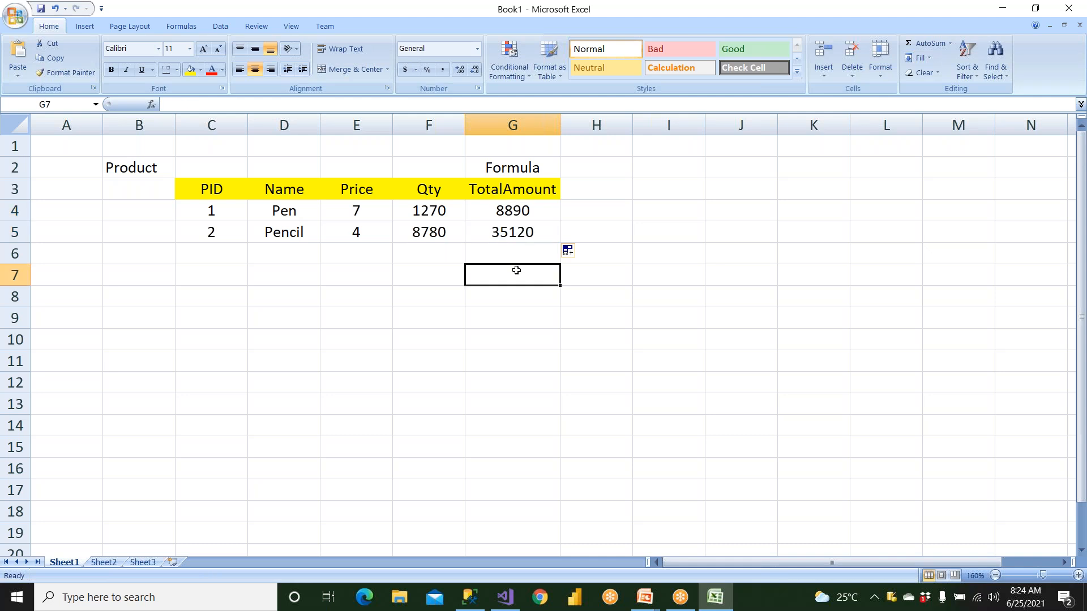
# - Compare the TotalAmount formulas in G4 and G5 and inspect the Pencil's Price and Qty cells that G5 uses
pyautogui.click(531, 217)
pyautogui.click(530, 235)
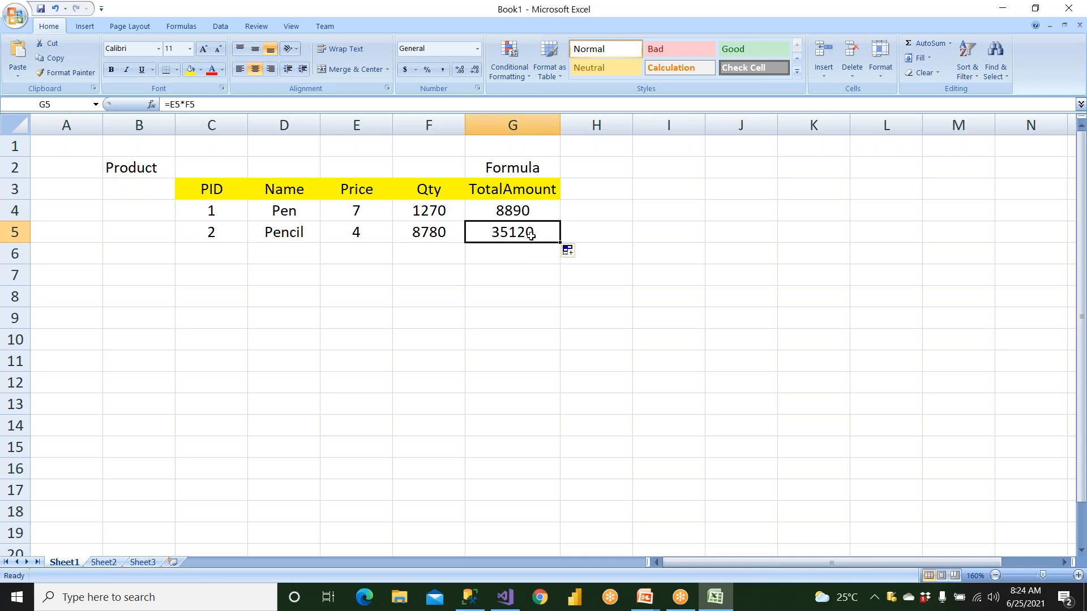
pyautogui.click(376, 234)
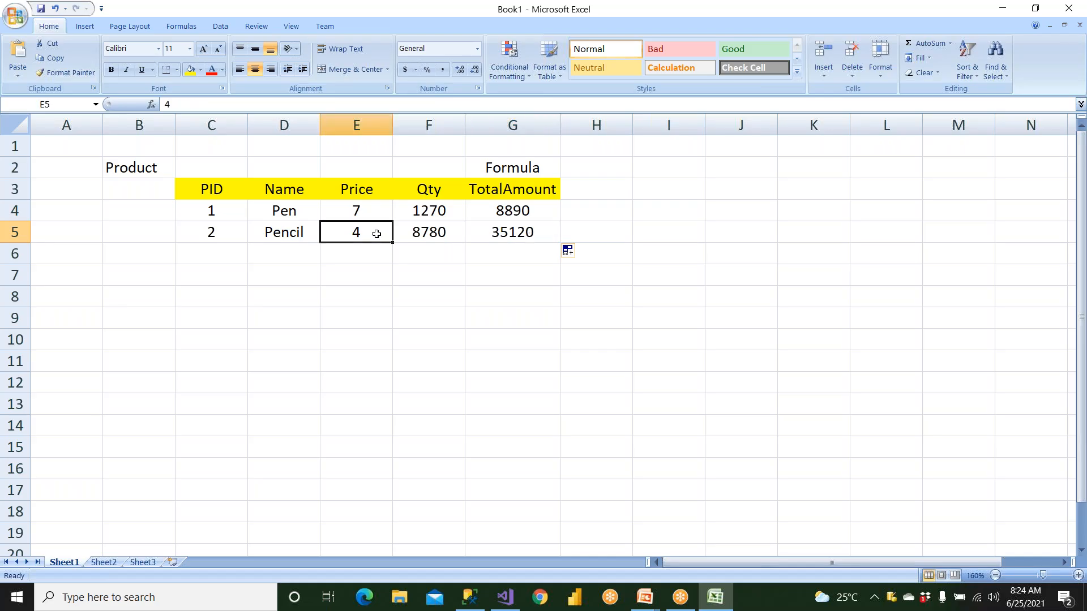
pyautogui.click(422, 236)
pyautogui.click(379, 232)
pyautogui.click(402, 232)
pyautogui.click(495, 232)
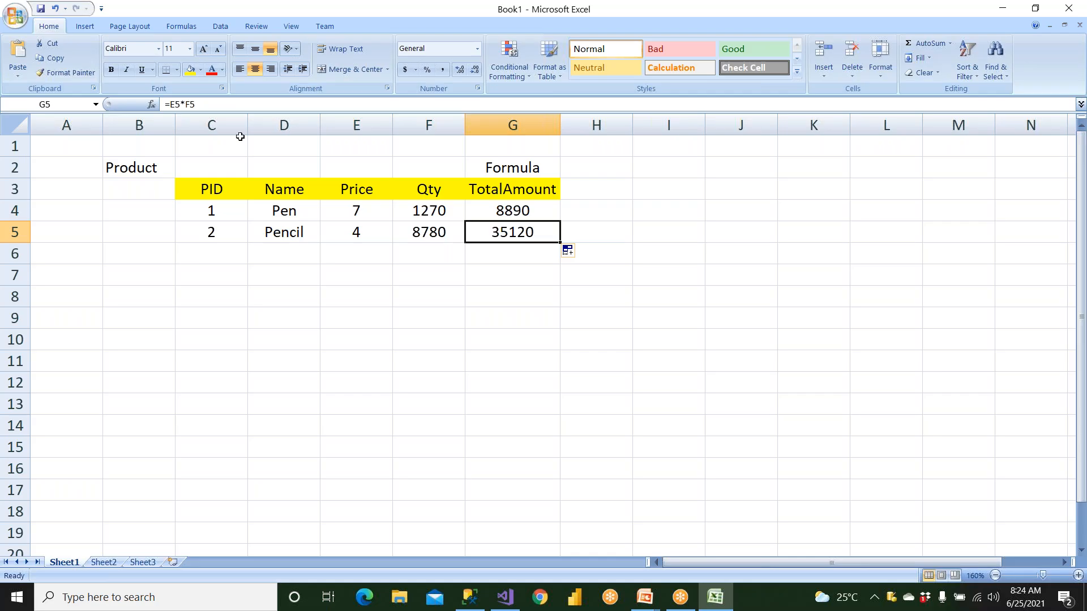
pyautogui.press('F2')
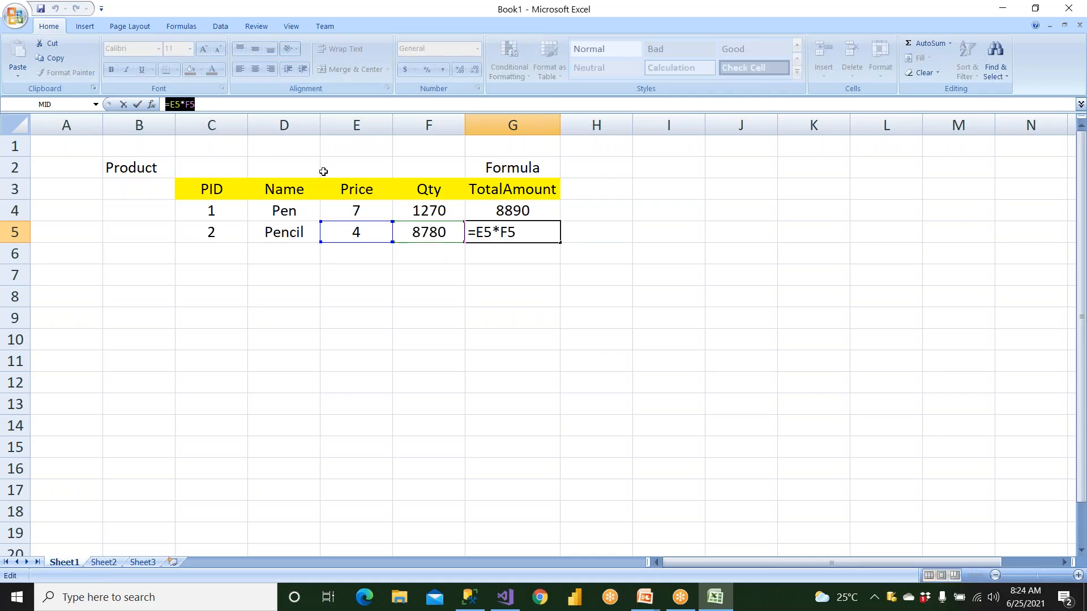
pyautogui.click(356, 125)
pyautogui.click(365, 231)
pyautogui.click(429, 125)
pyautogui.click(437, 229)
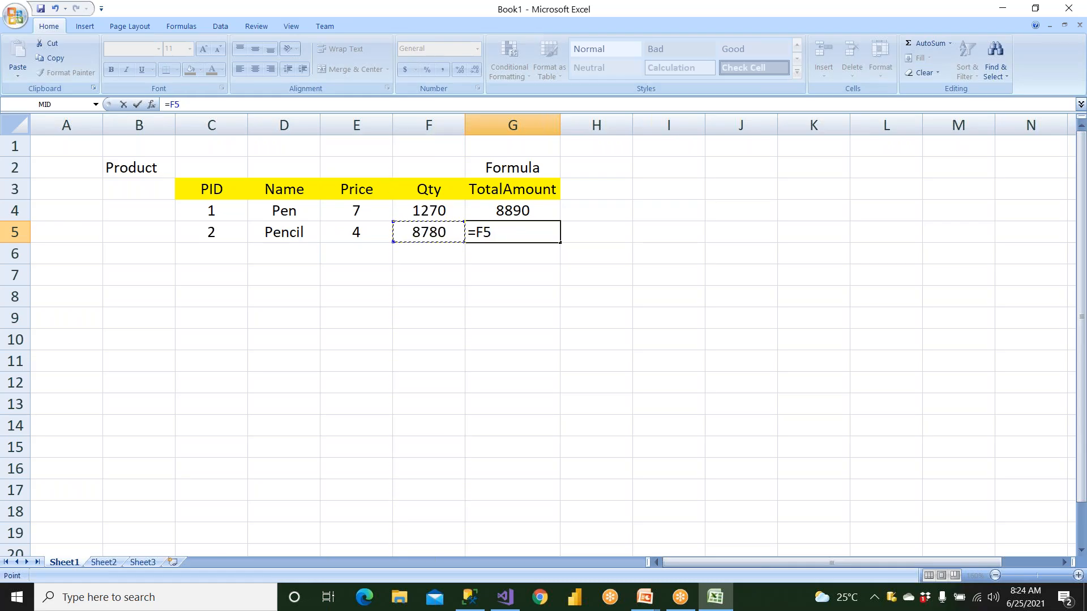
pyautogui.click(499, 278)
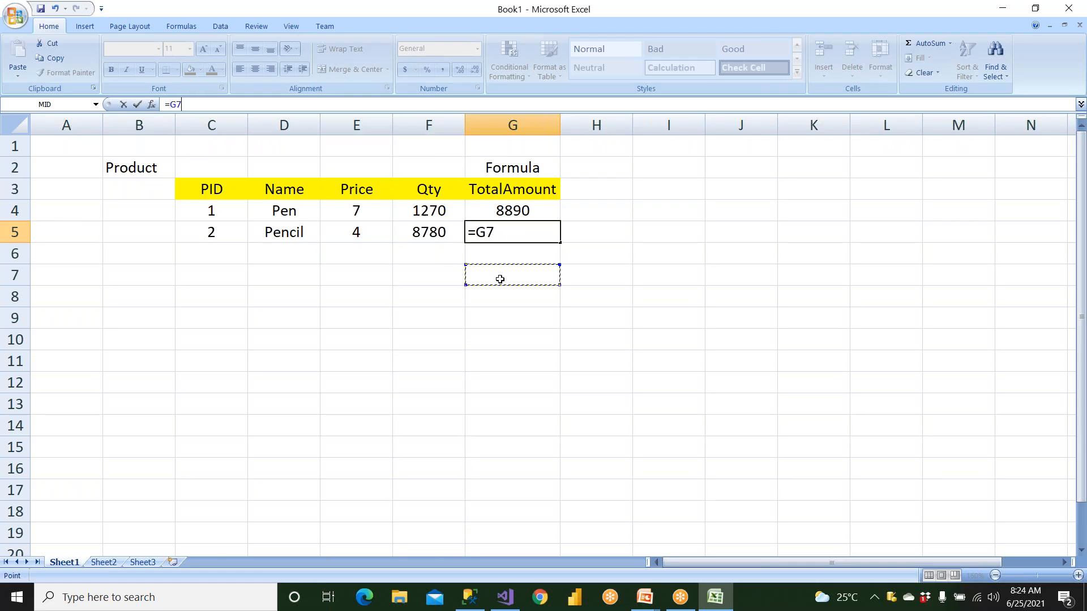
pyautogui.press('Escape')
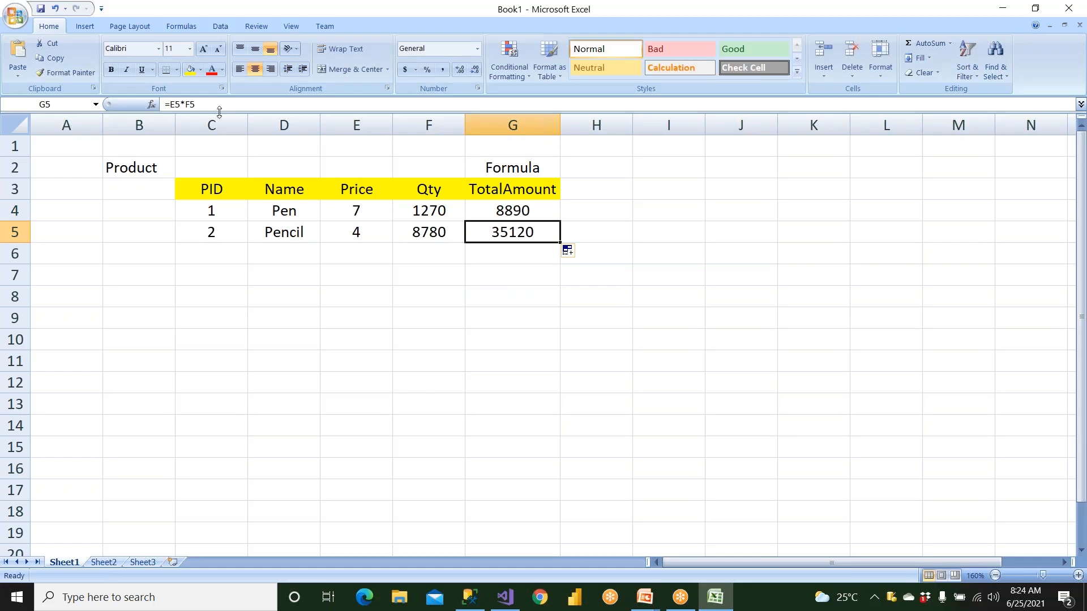
pyautogui.click(477, 335)
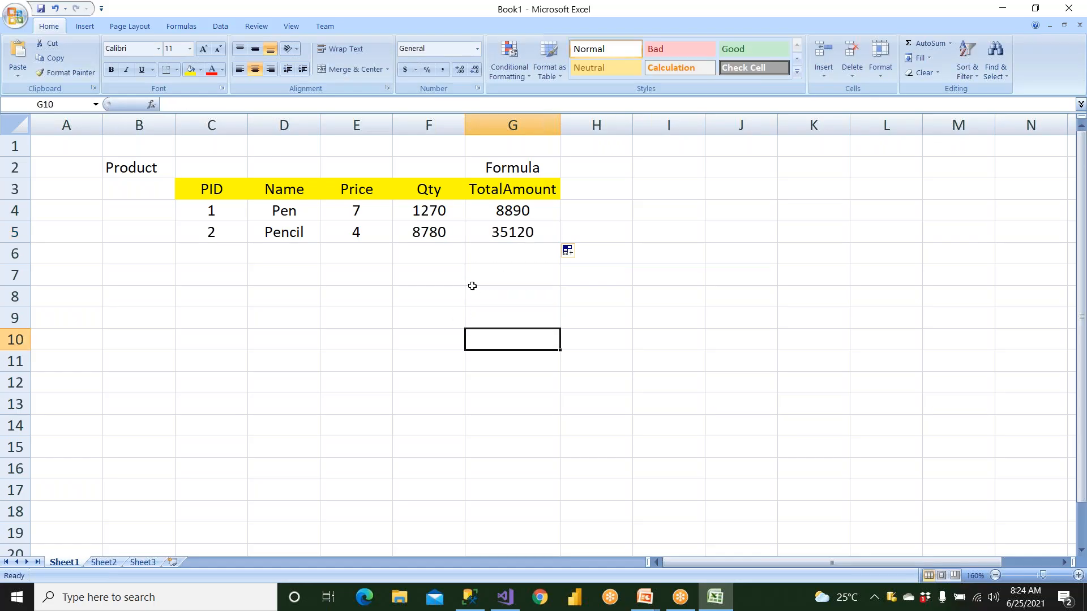
# - Review the Price and Qty inputs beside the TotalAmount results, and briefly view the cube's Calculations in Visual Studio before returning to Excel
pyautogui.click(520, 171)
pyautogui.moveTo(359, 219); pyautogui.dragTo(425, 242)
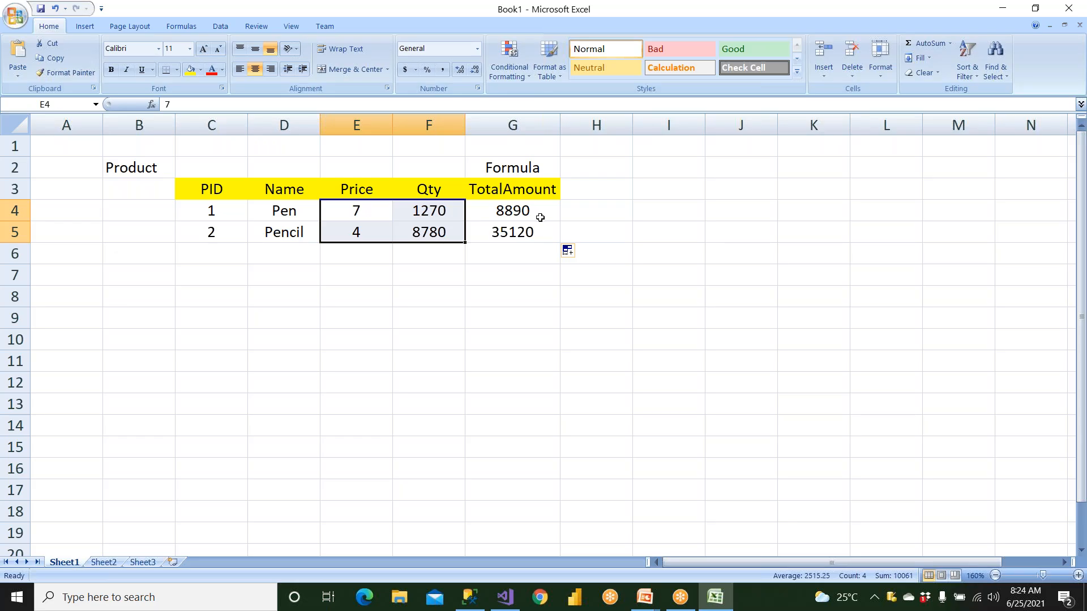
pyautogui.moveTo(543, 217); pyautogui.dragTo(550, 235)
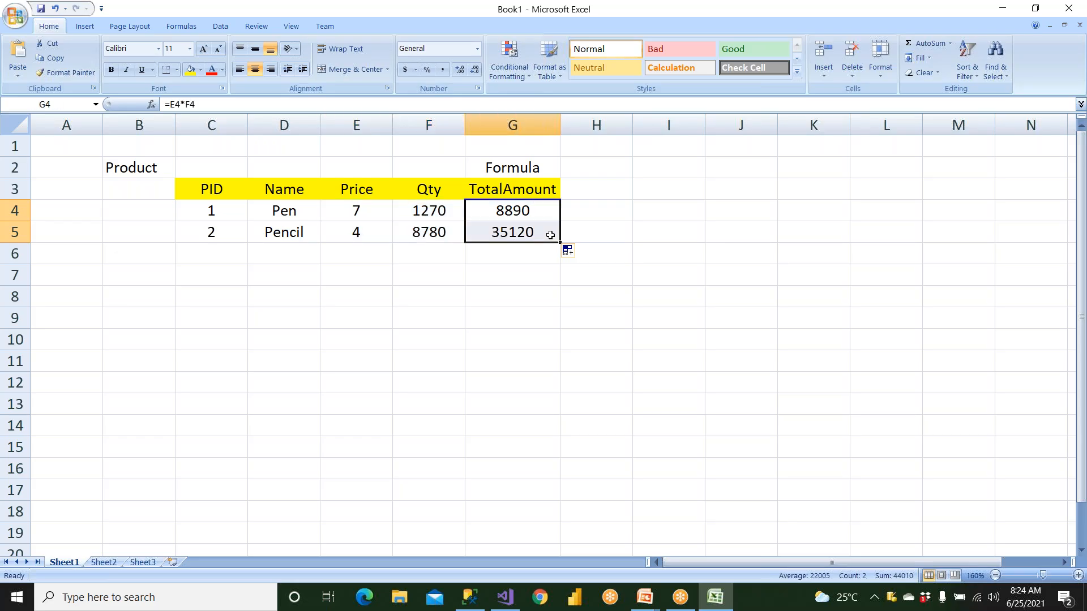
pyautogui.click(505, 597)
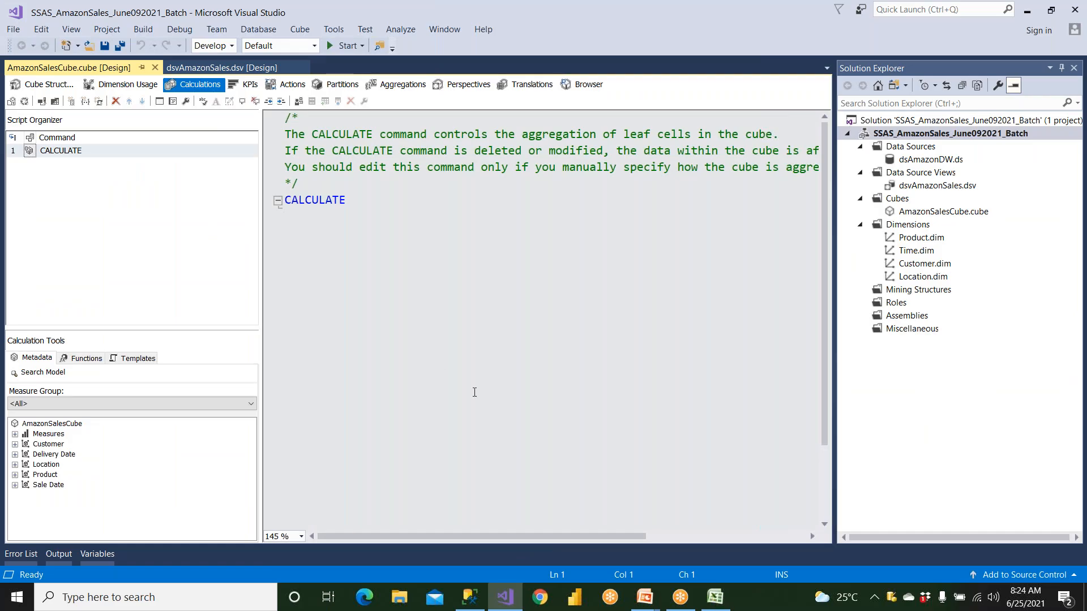
pyautogui.click(714, 597)
pyautogui.click(504, 360)
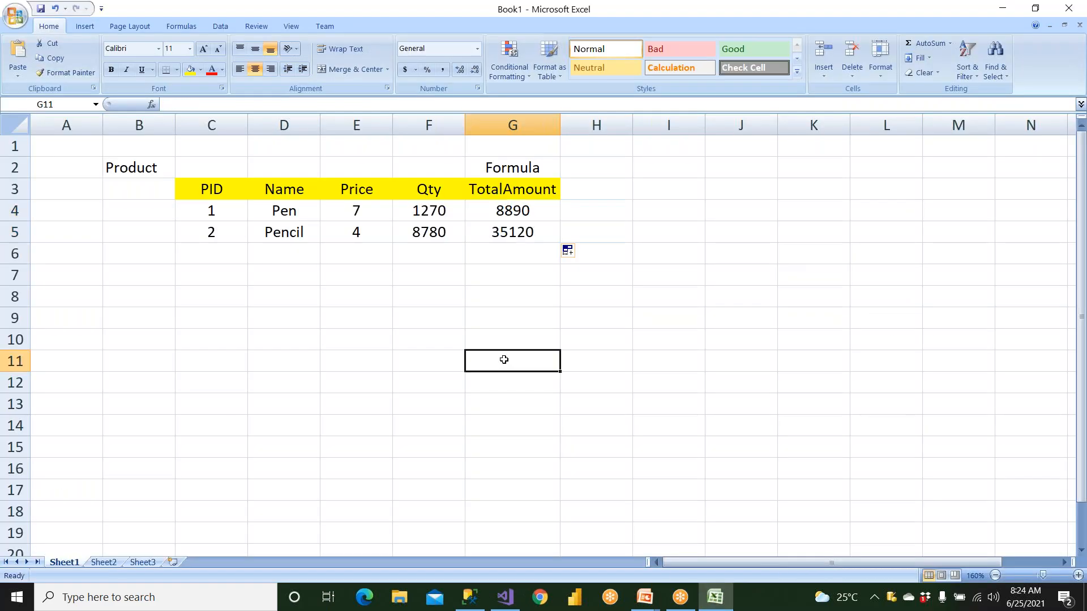
# - Copy the product table's header row C3:G3 to row 9, starting at C9
pyautogui.click(343, 185)
pyautogui.moveTo(197, 183); pyautogui.dragTo(523, 186)
pyautogui.hotkey('ctrl', 'c')
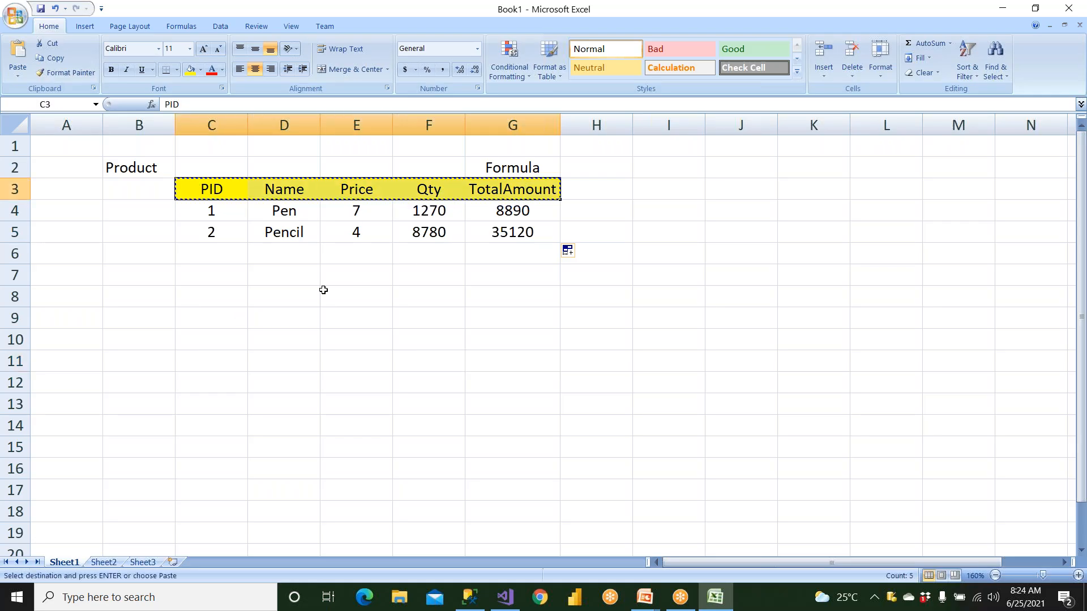
pyautogui.click(213, 308)
pyautogui.hotkey('ctrl', 'v')
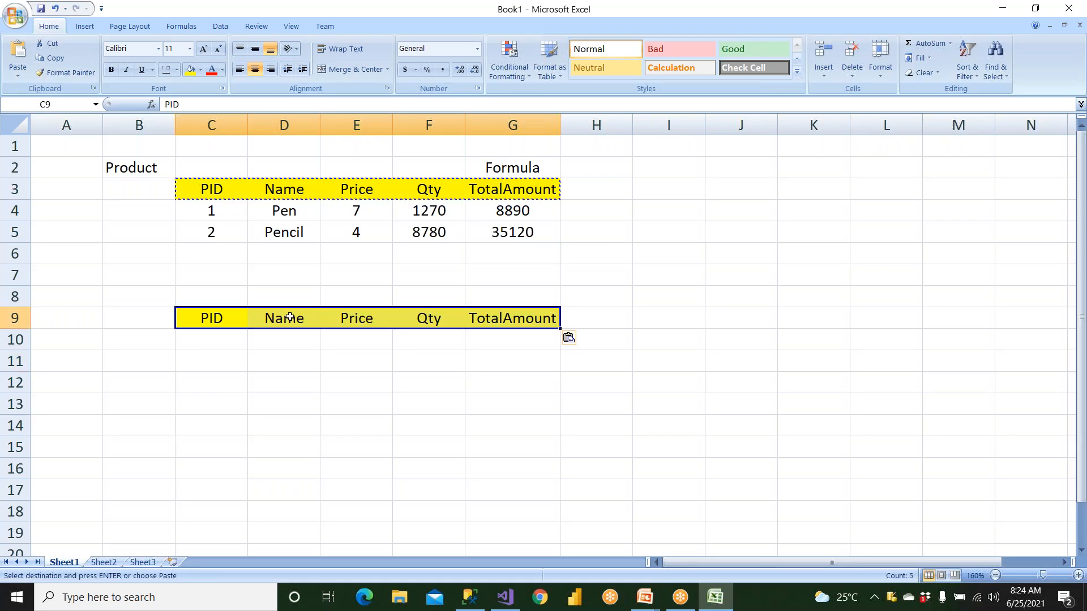
# - Replace the Price, Qty and TotalAmount headers in row 9 with SalesAmount, Tax and Profit
pyautogui.click(360, 320)
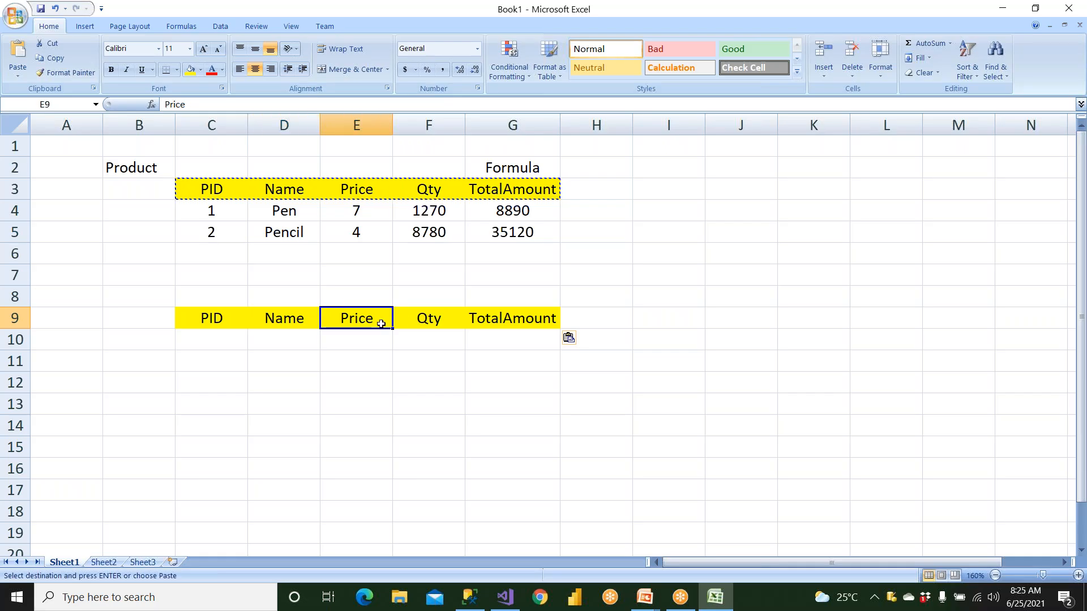
pyautogui.write('SalesAmout')
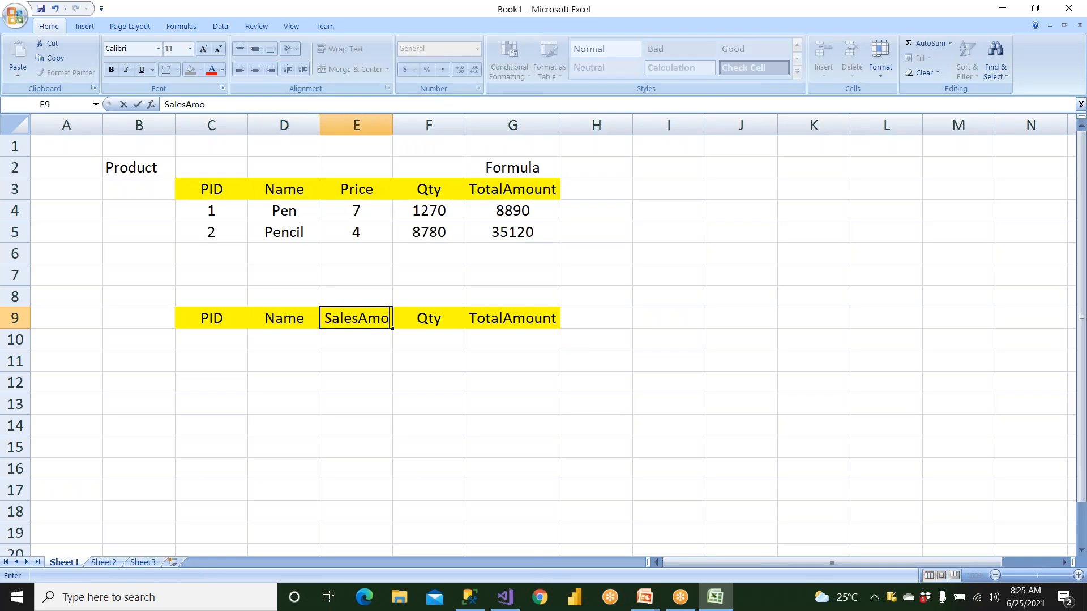
pyautogui.press('BackSpace')
pyautogui.press('BackSpace')
pyautogui.write('unt')
pyautogui.press('Tab')
pyautogui.write('Tax')
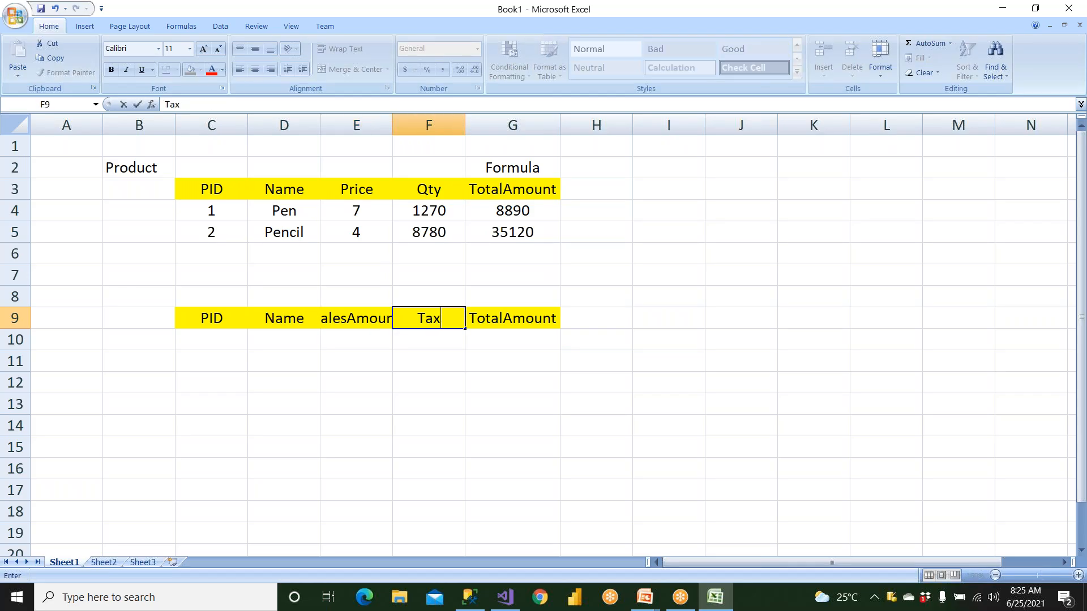
pyautogui.press('Tab')
pyautogui.press('Delete')
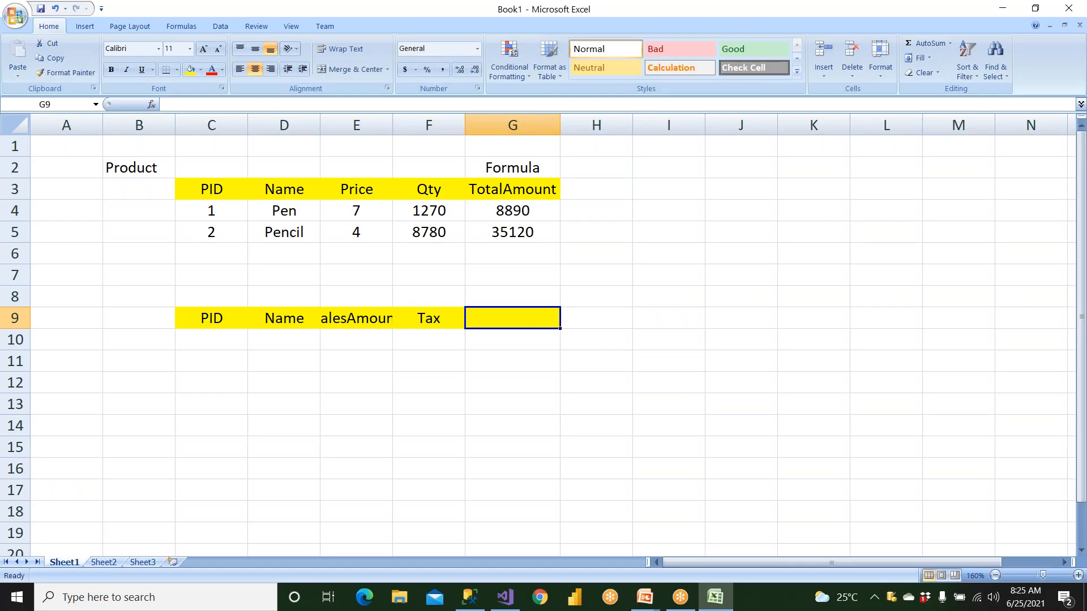
pyautogui.write('Profit')
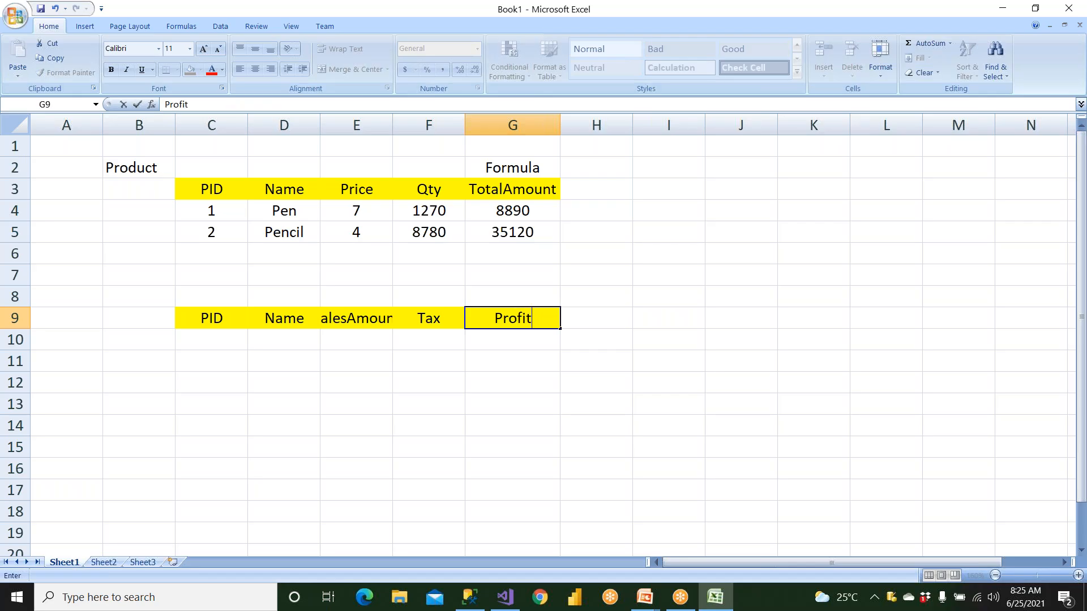
pyautogui.click(368, 367)
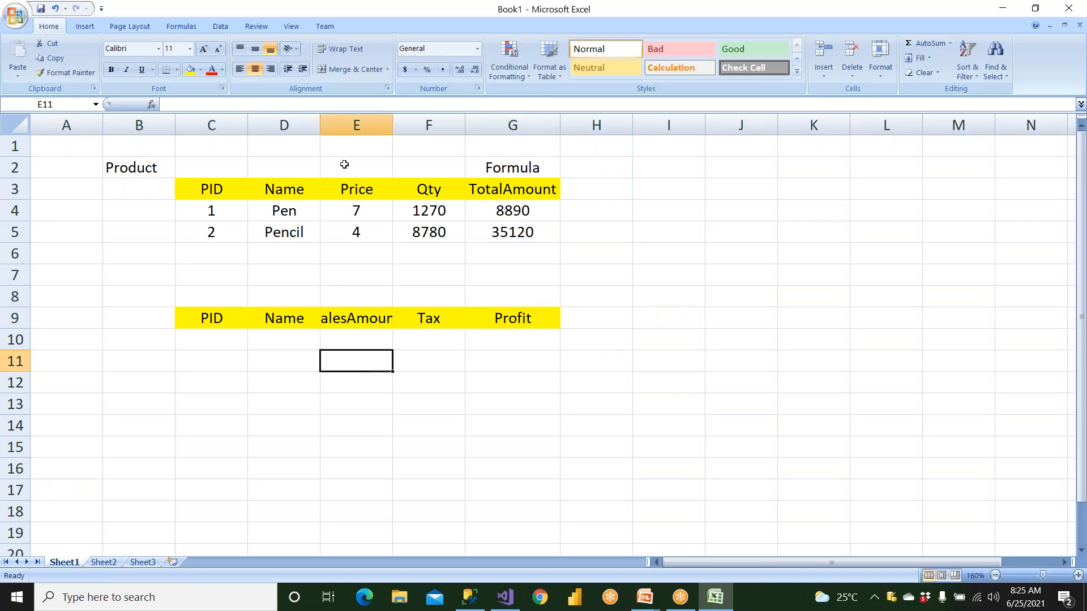
# - Widen column E to fit the SalesAmount header and fill row 10 with PID 1, Lux Soap, SalesAmount 1000 and Tax 90
pyautogui.moveTo(392, 126); pyautogui.dragTo(414, 127)
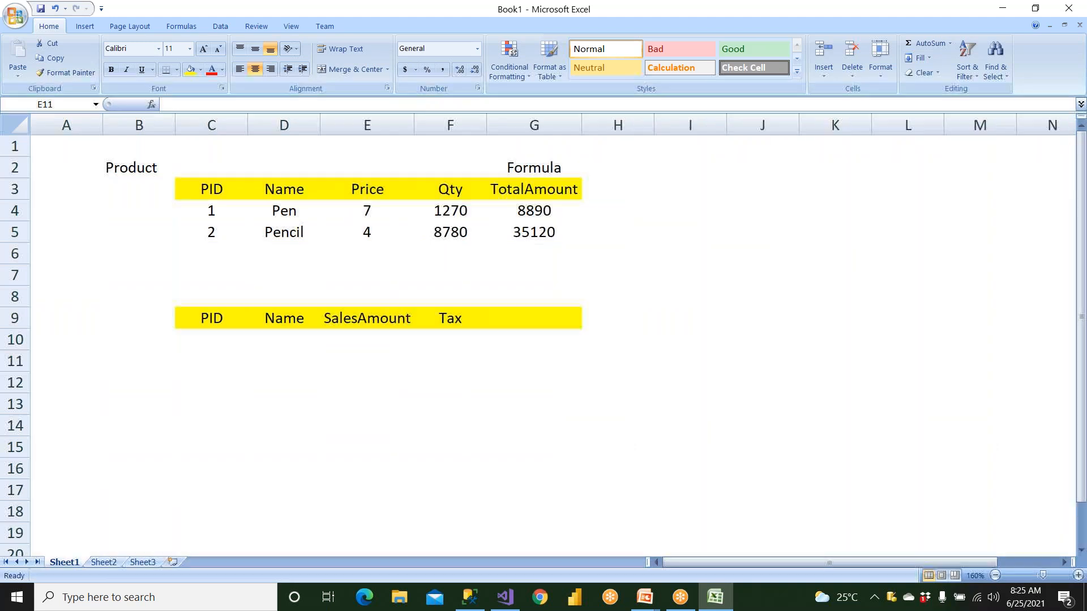
pyautogui.click(232, 342)
pyautogui.write('1')
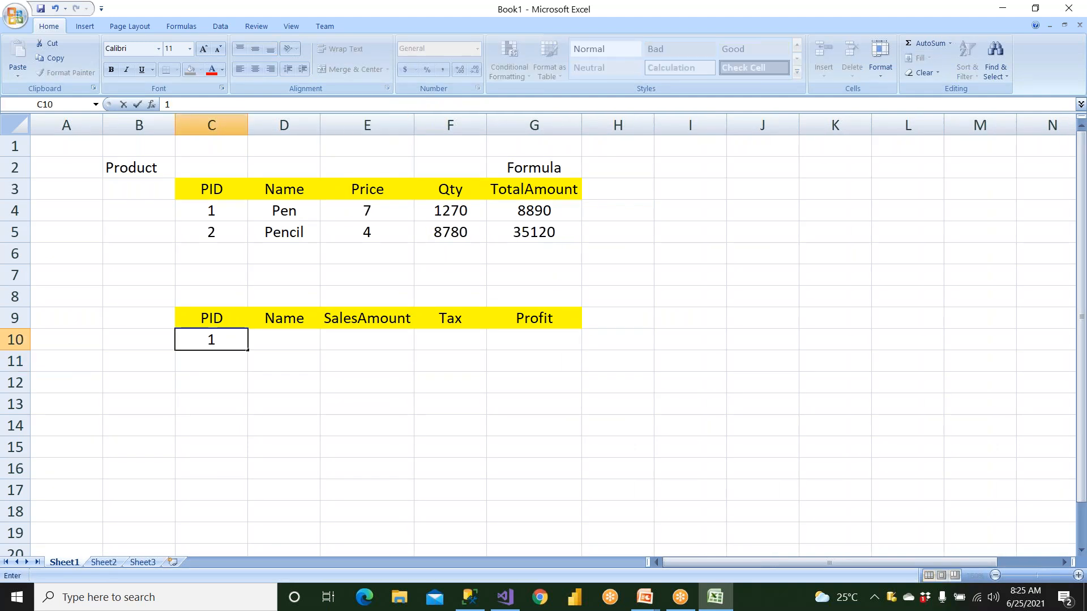
pyautogui.press('Tab')
pyautogui.write('Lux ')
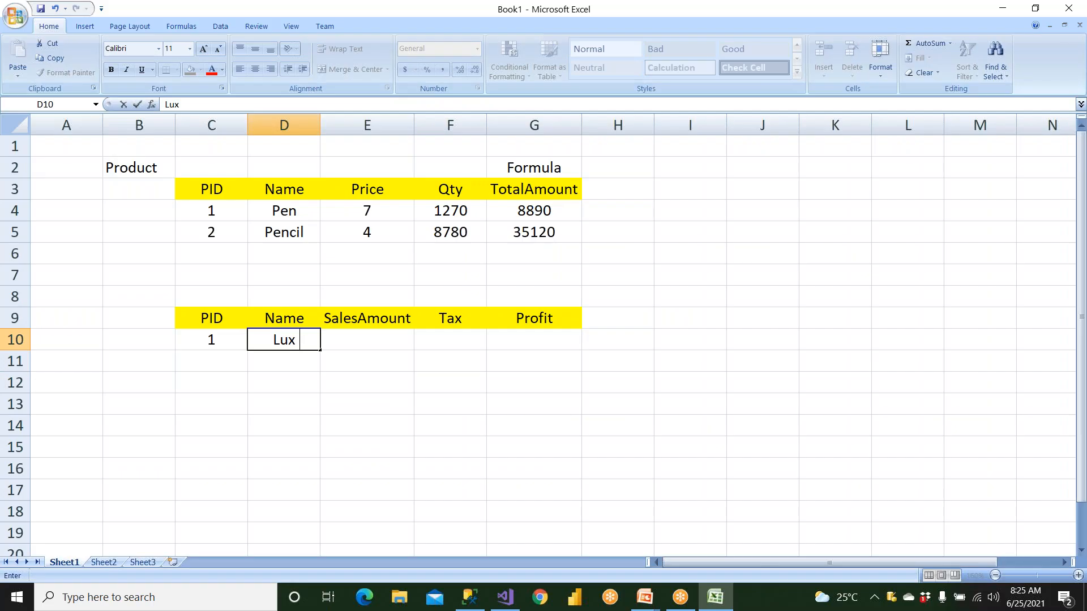
pyautogui.write('Soap')
pyautogui.press('Tab')
pyautogui.write('1000')
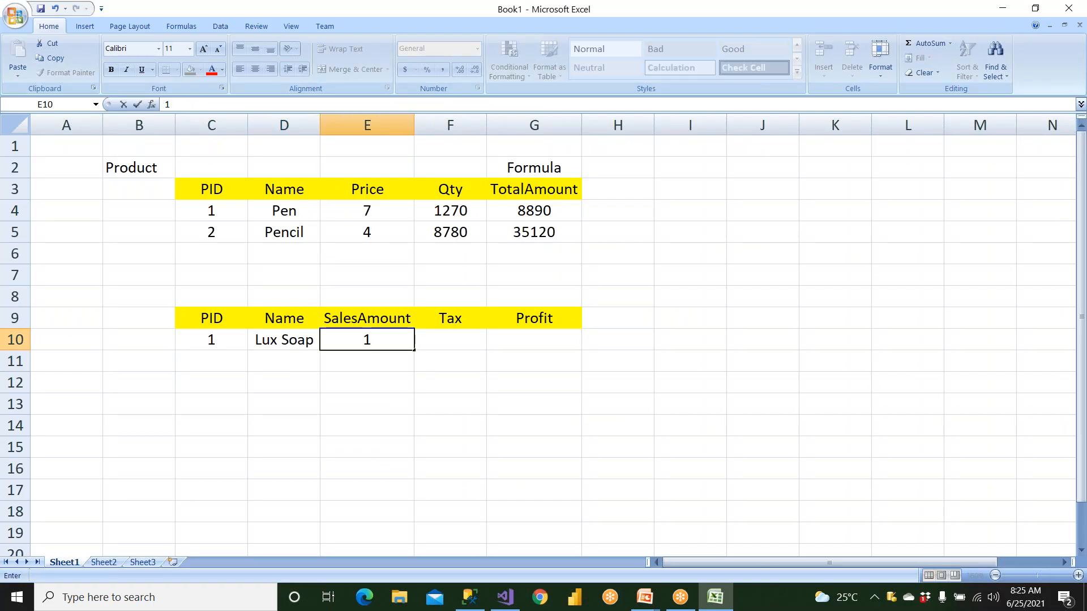
pyautogui.click(449, 343)
pyautogui.write('90')
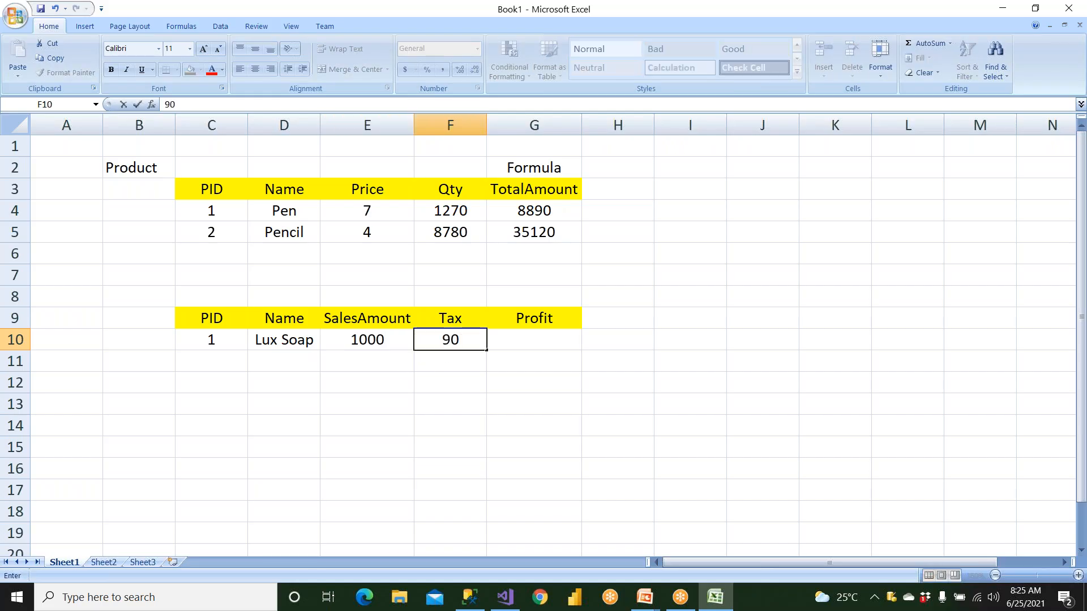
pyautogui.click(442, 385)
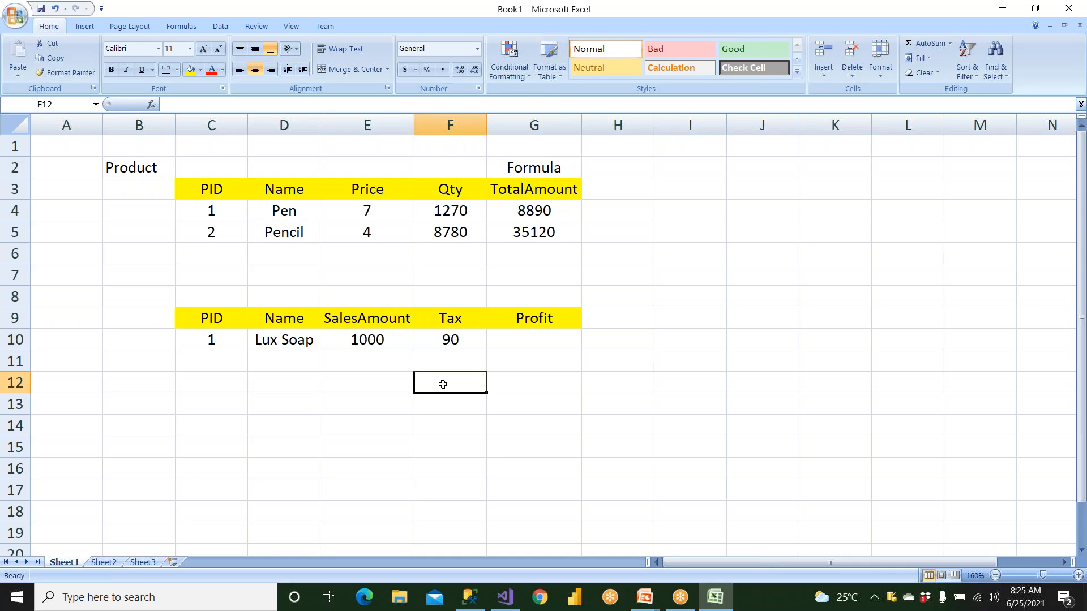
# - Replace the Profit header in G9 with NetSalesAmt
pyautogui.click(516, 318)
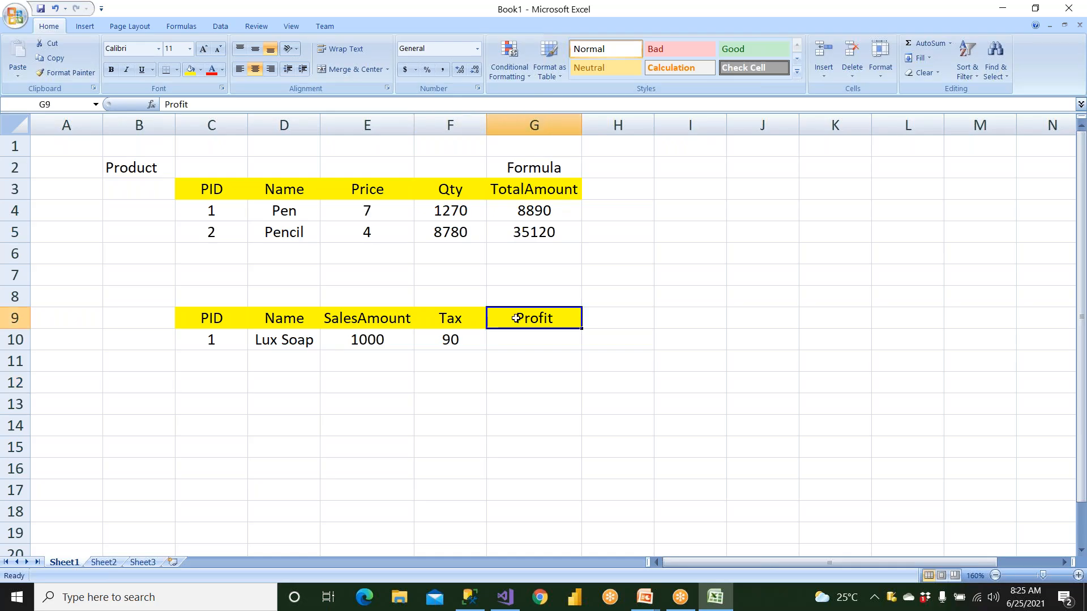
pyautogui.write('NetSa')
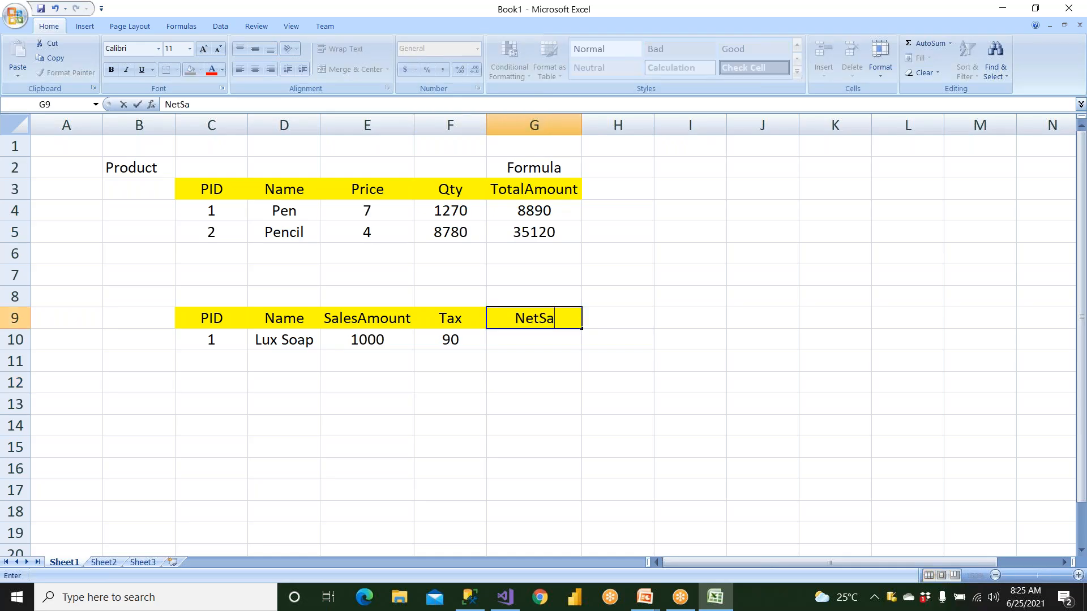
pyautogui.write('lesAmt')
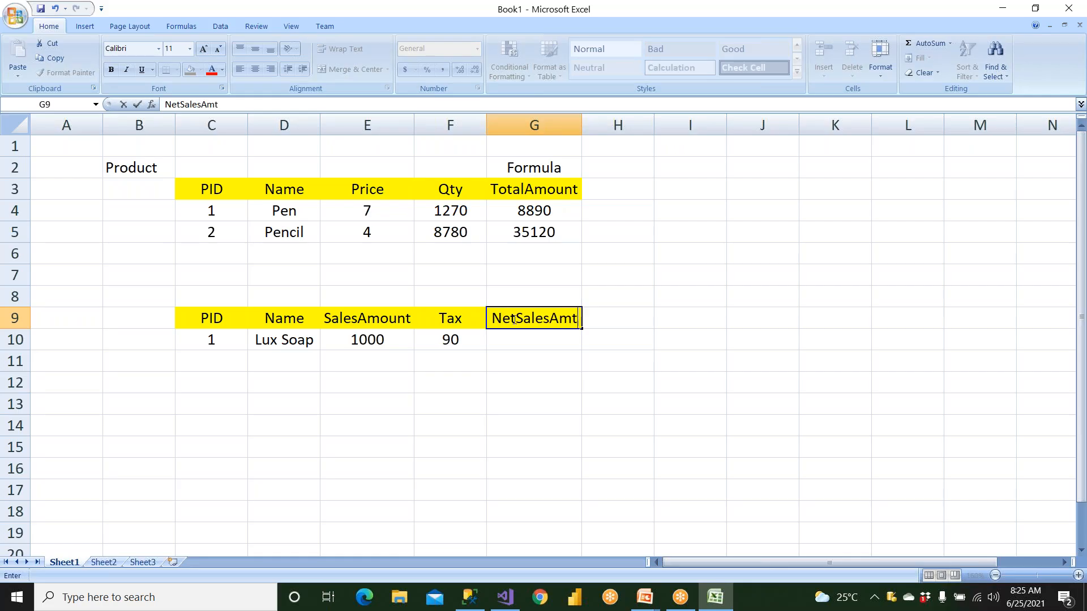
# - Calculate NetSalesAmt in G10 as SalesAmount minus Tax with the formula =E10-F10
pyautogui.click(517, 361)
pyautogui.press('Up')
pyautogui.write('=')
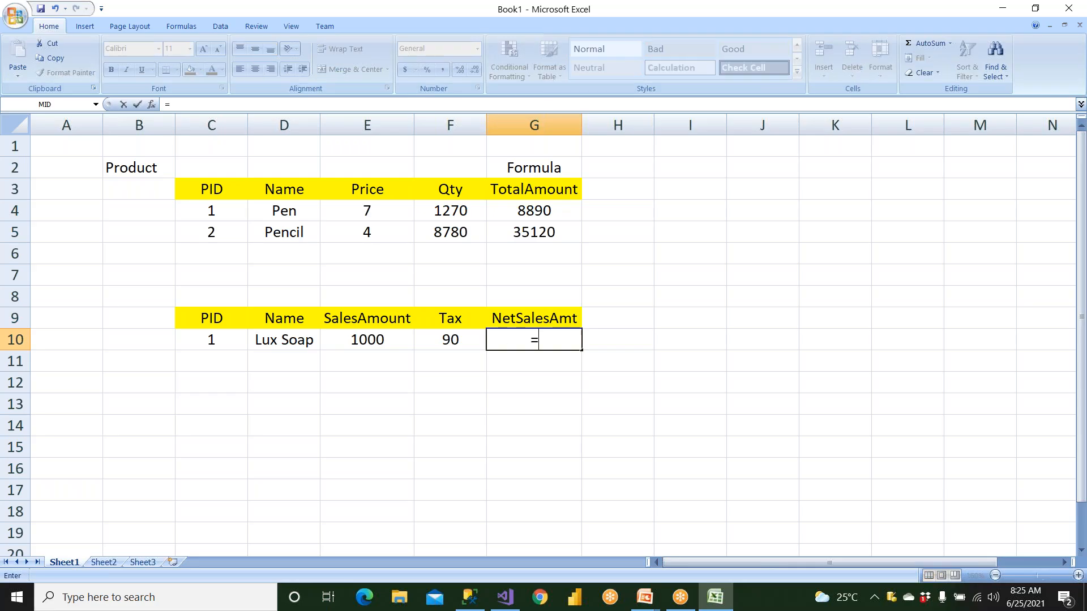
pyautogui.click(388, 344)
pyautogui.write('-')
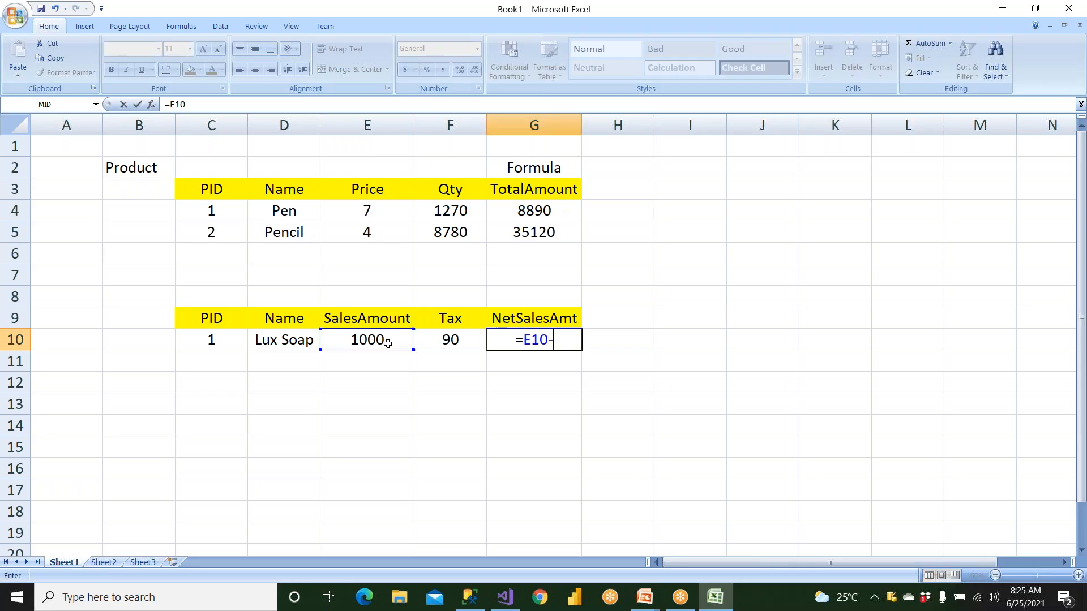
pyautogui.click(444, 335)
pyautogui.press('Return')
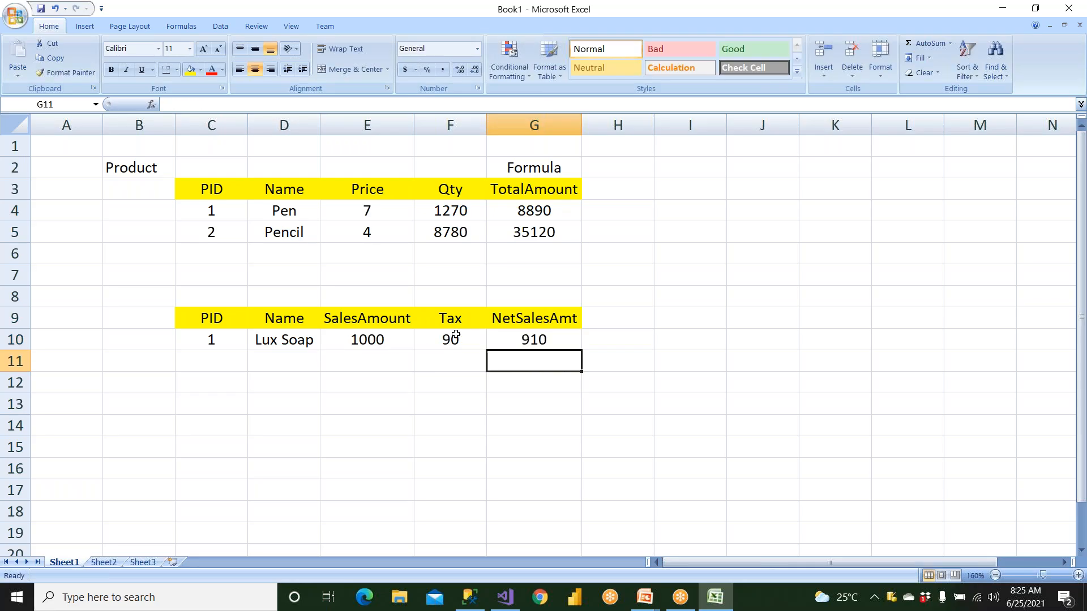
# - Highlight the NetSalesAmt column from G10 downwards and the SalesAmount header with its value in E9:E10
pyautogui.click(536, 340)
pyautogui.moveTo(547, 495); pyautogui.dragTo(531, 344)
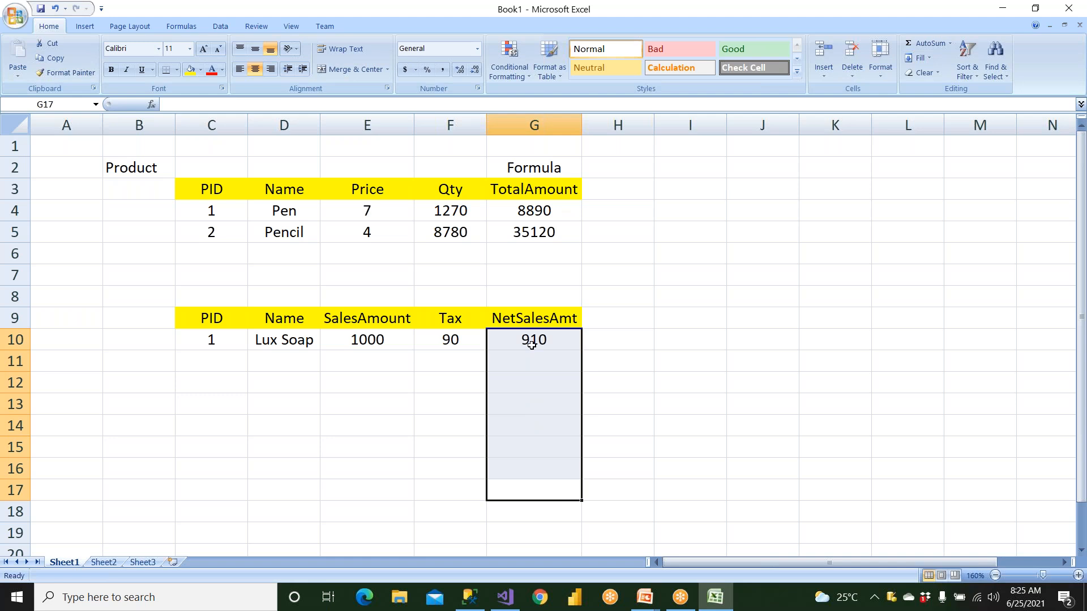
pyautogui.click(531, 344)
pyautogui.moveTo(566, 461); pyautogui.dragTo(550, 346)
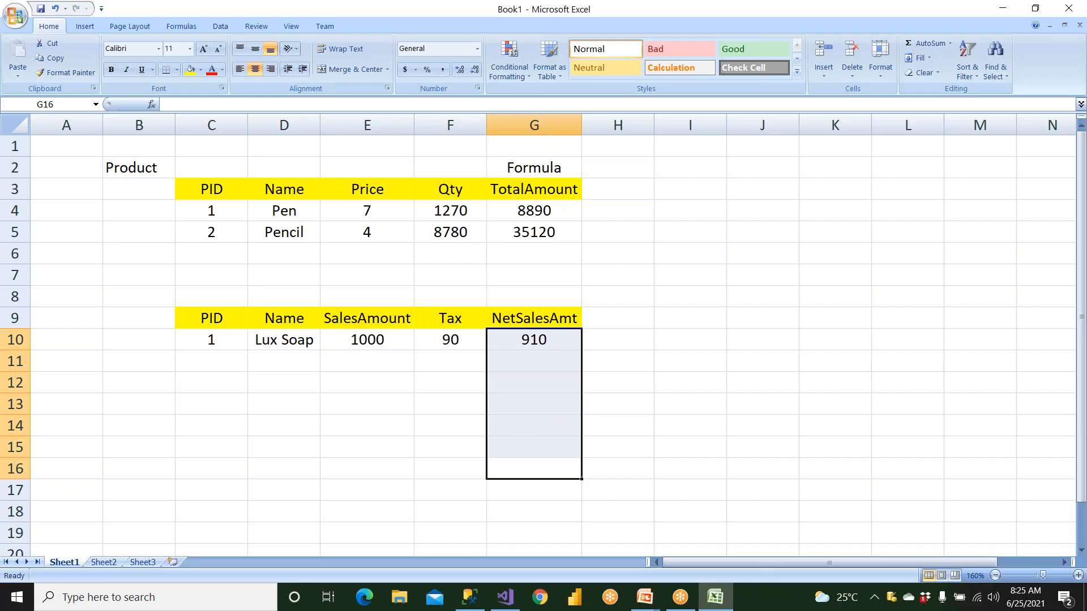
pyautogui.moveTo(371, 320); pyautogui.dragTo(376, 339)
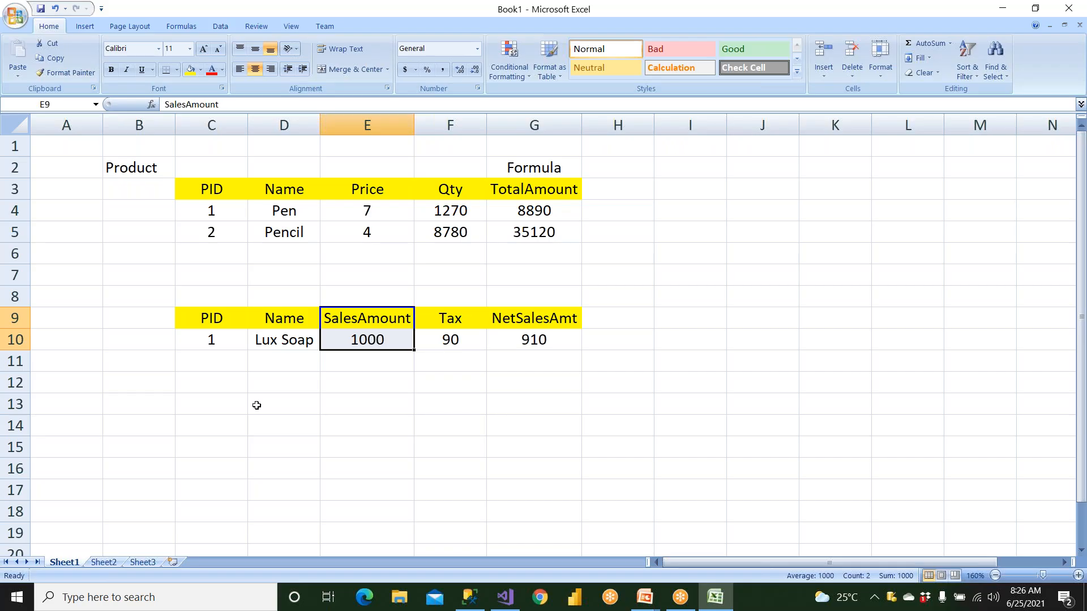
# - Briefly view SQL Server Management Studio and the Need for Calculations slide in PowerPoint, and return to the Excel workbook
pyautogui.click(478, 606)
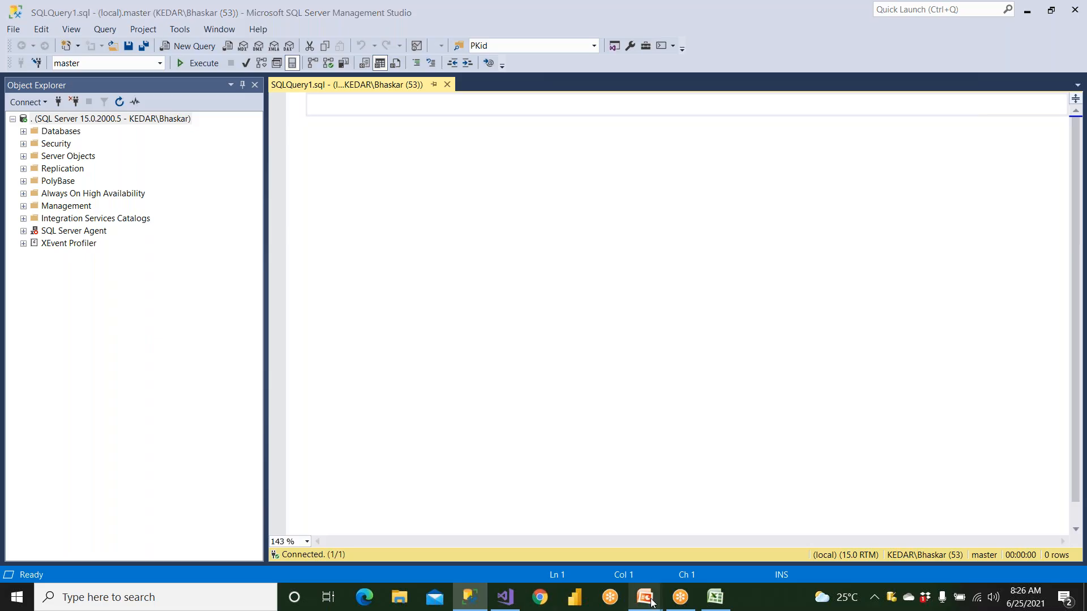
pyautogui.moveTo(651, 602)
pyautogui.click(701, 542)
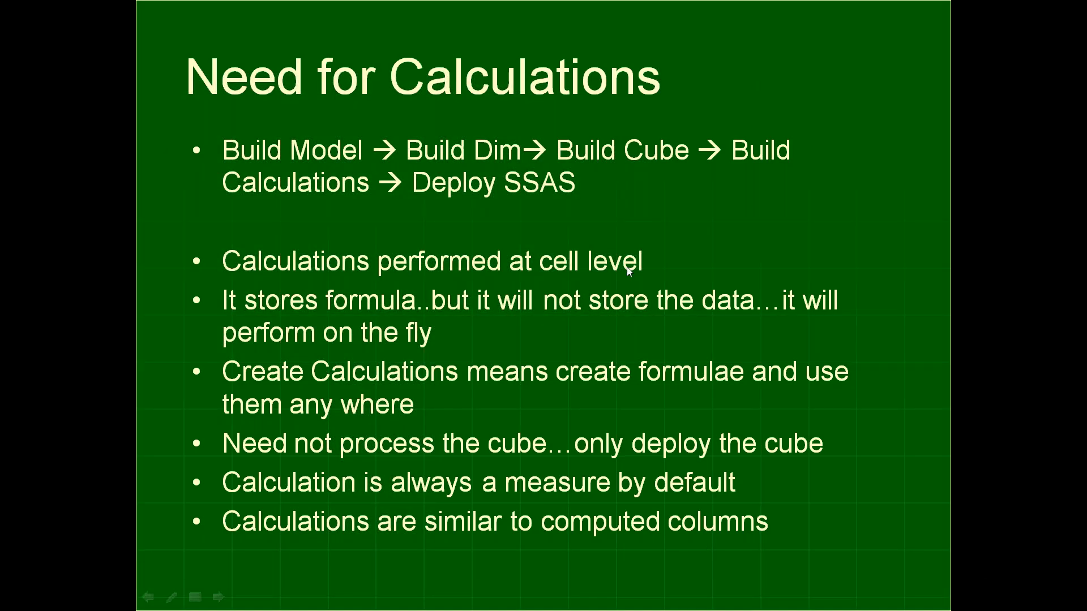
pyautogui.press('super')
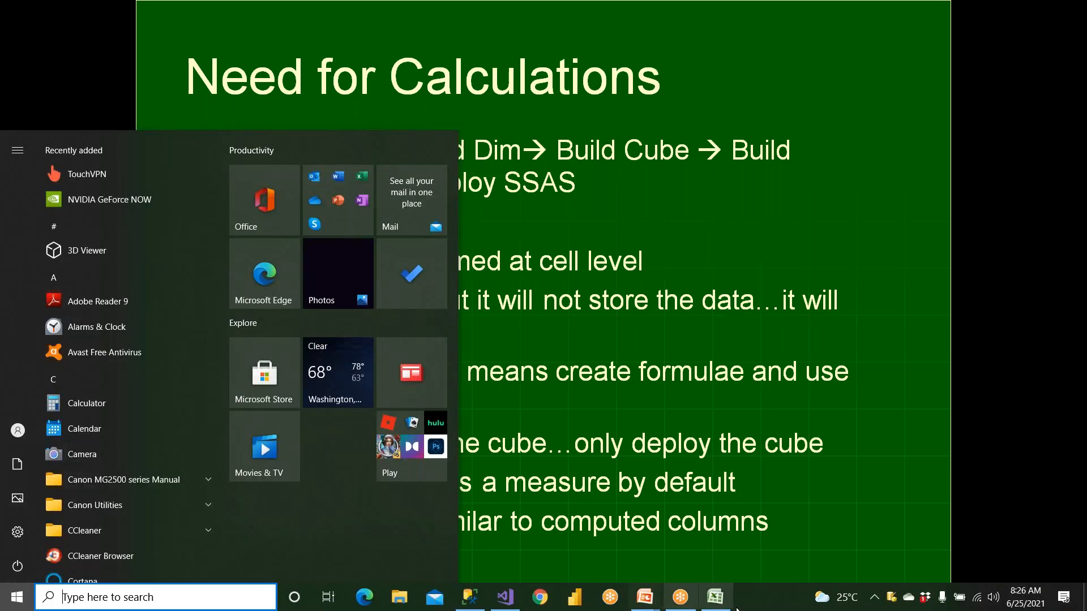
pyautogui.click(715, 597)
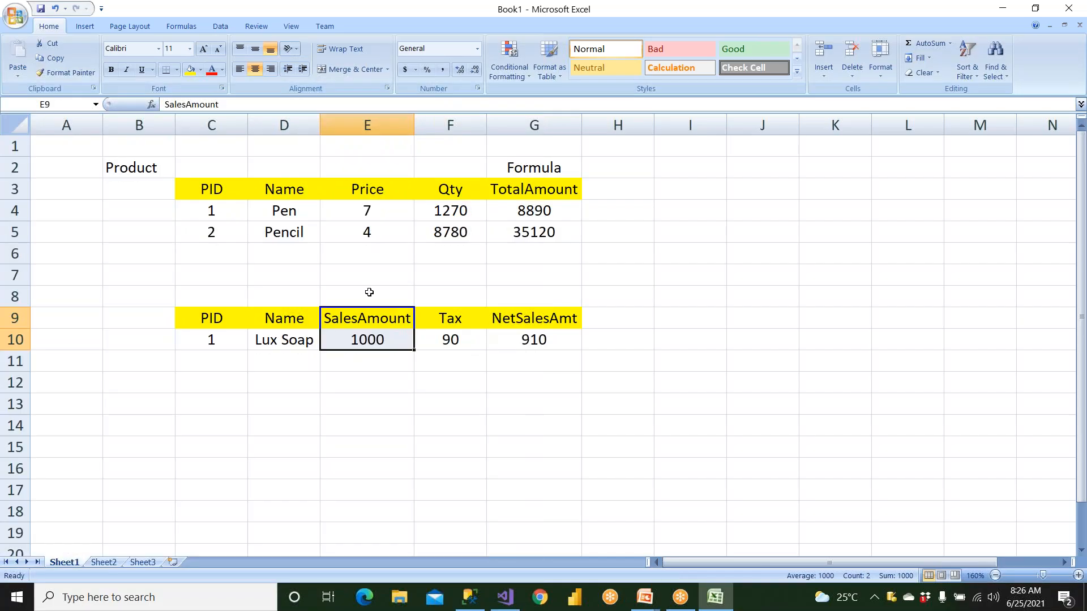
# - Inspect the Pencil's Price and Qty cells and its TotalAmount formula in row 5
pyautogui.click(366, 234)
pyautogui.click(456, 234)
pyautogui.click(526, 235)
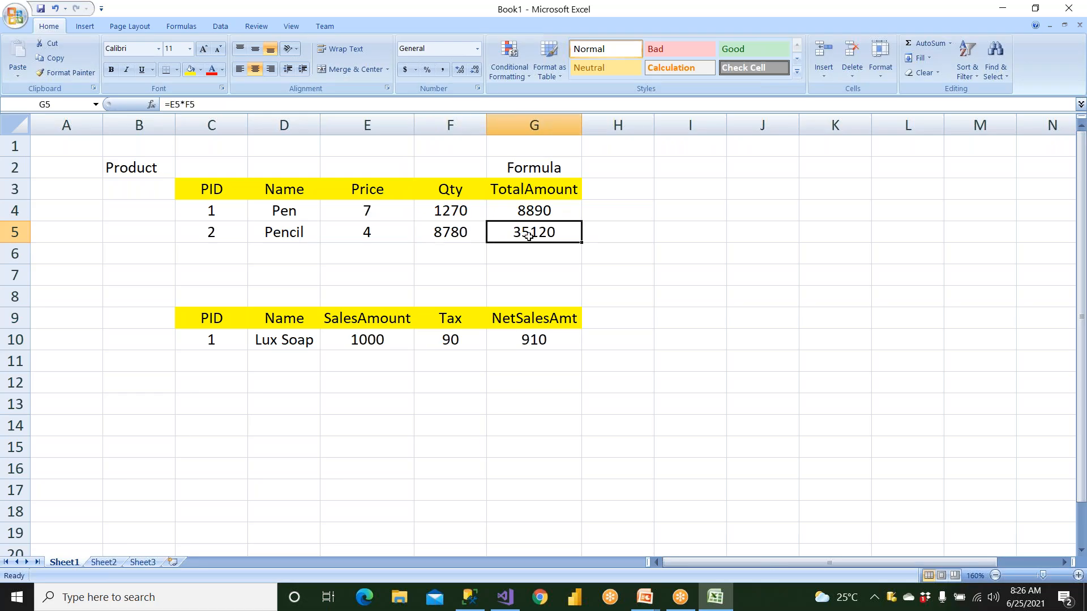
# - Set the Pencil's Price in E5 to 5
pyautogui.click(392, 237)
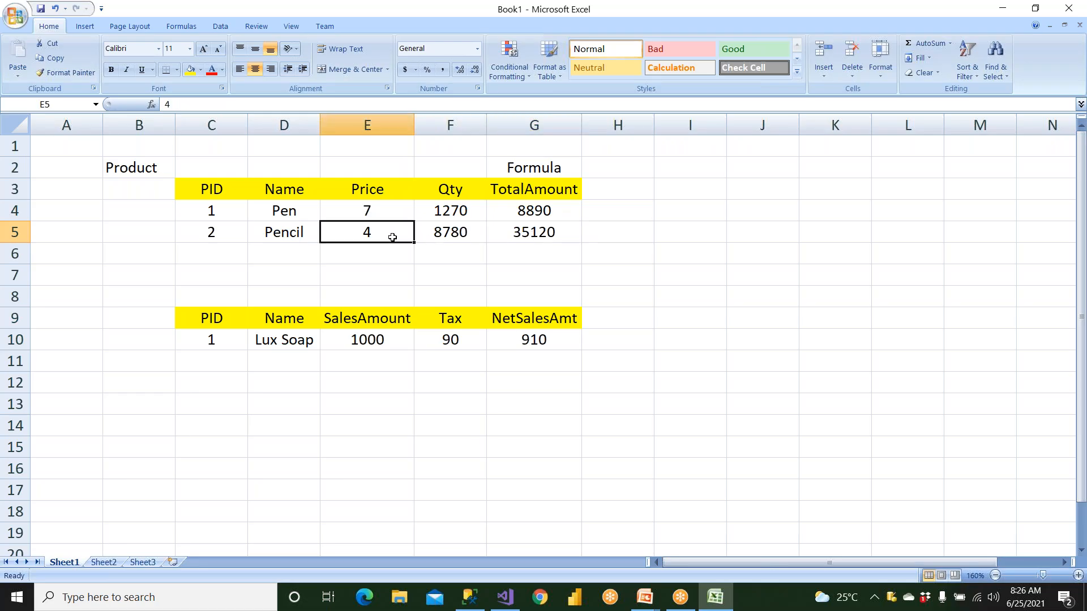
pyautogui.write('5')
pyautogui.click(419, 257)
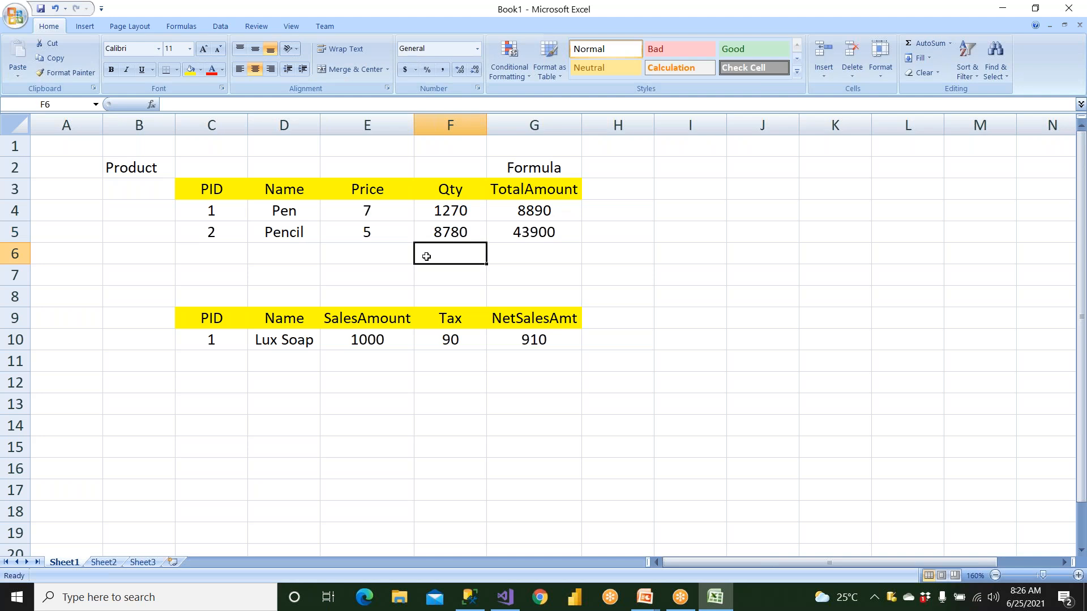
# - Check the Pencil's TotalAmount in G5 against its Price and Qty inputs, and switch back to the Need for Calculations slide
pyautogui.click(513, 231)
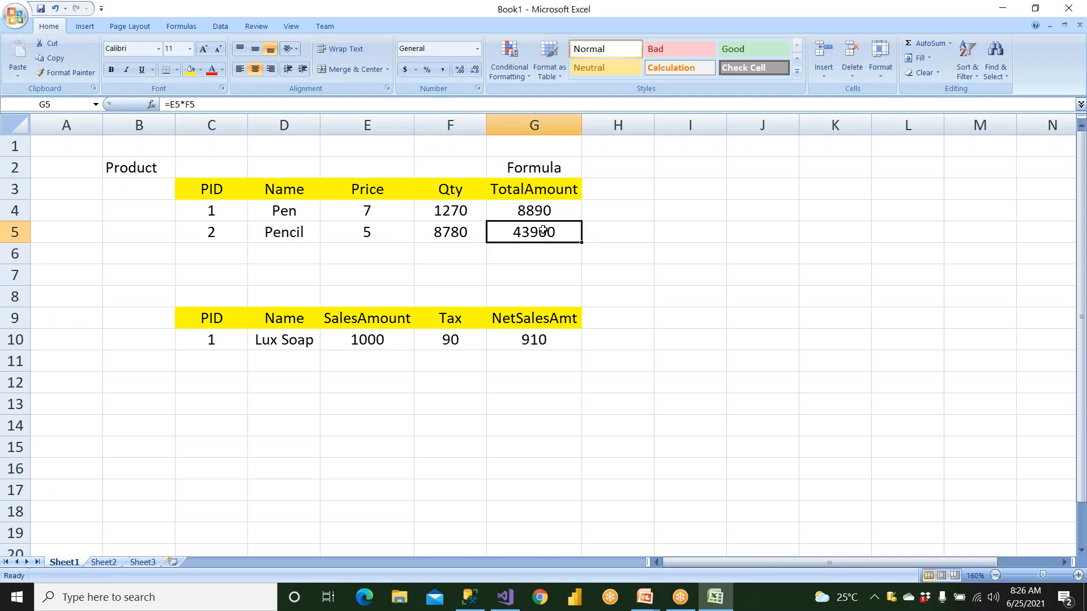
pyautogui.click(369, 231)
pyautogui.moveTo(369, 231); pyautogui.dragTo(449, 242)
pyautogui.click(523, 236)
pyautogui.hotkey('alt', 'Tab')
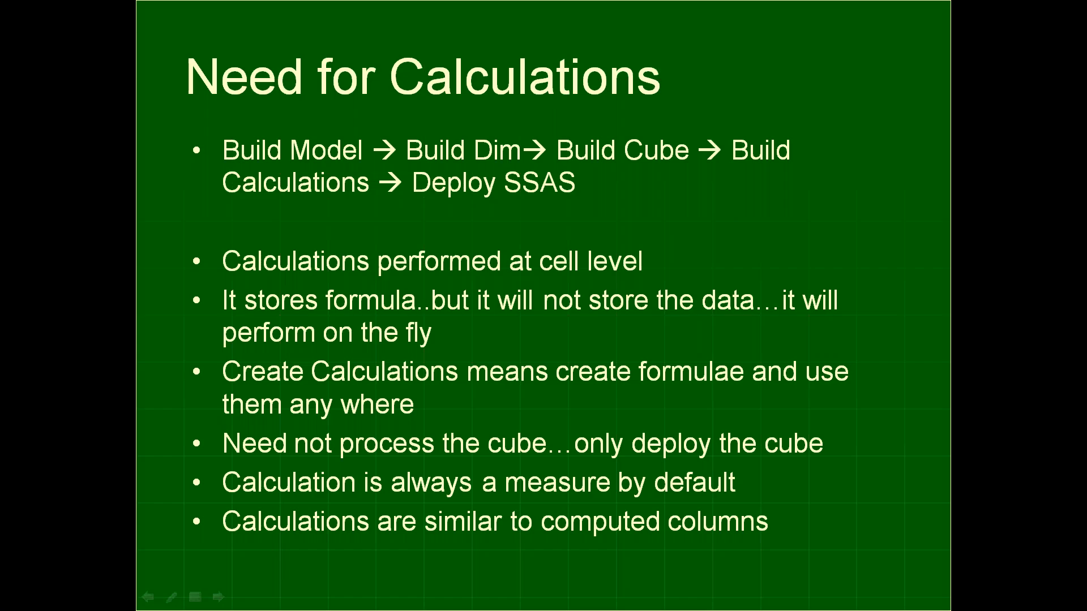